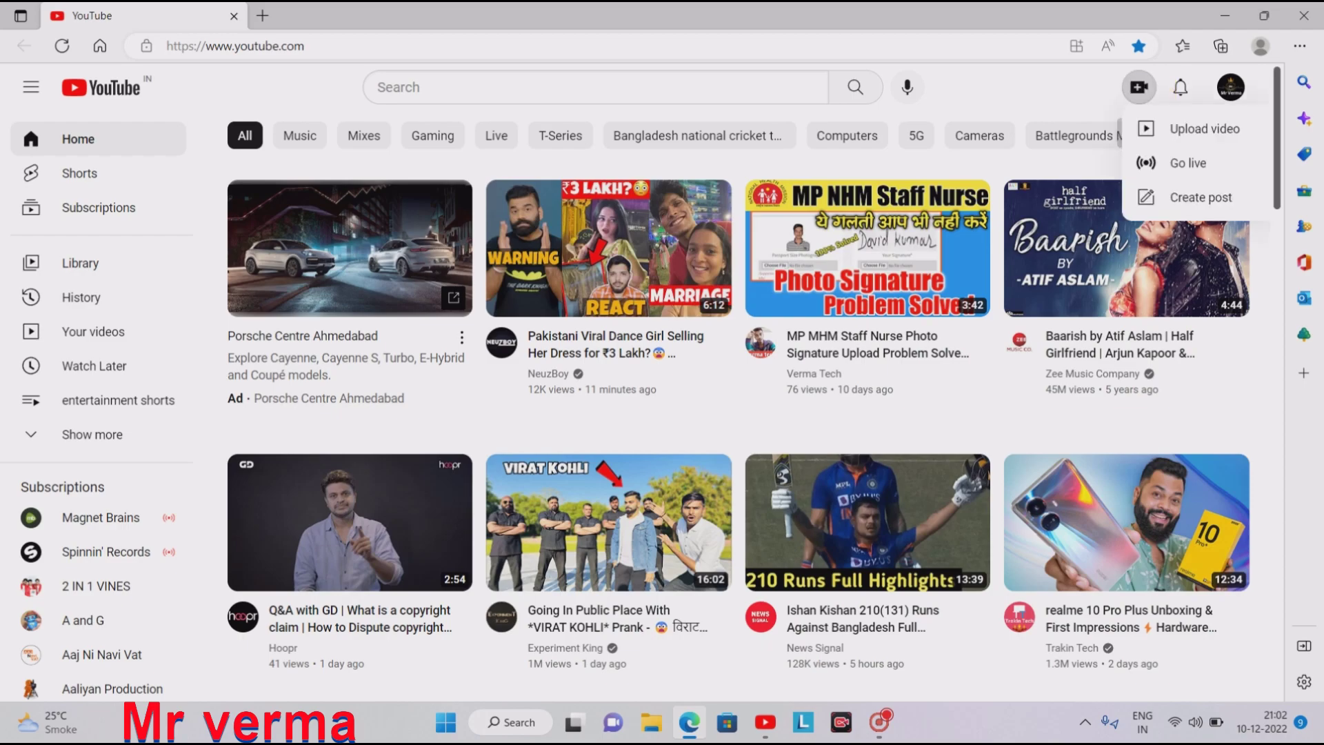
- Start a new video upload to the channel using the file 5.mp4 from the water park folder
{"action": "left_click", "coordinate": [1204, 129]}
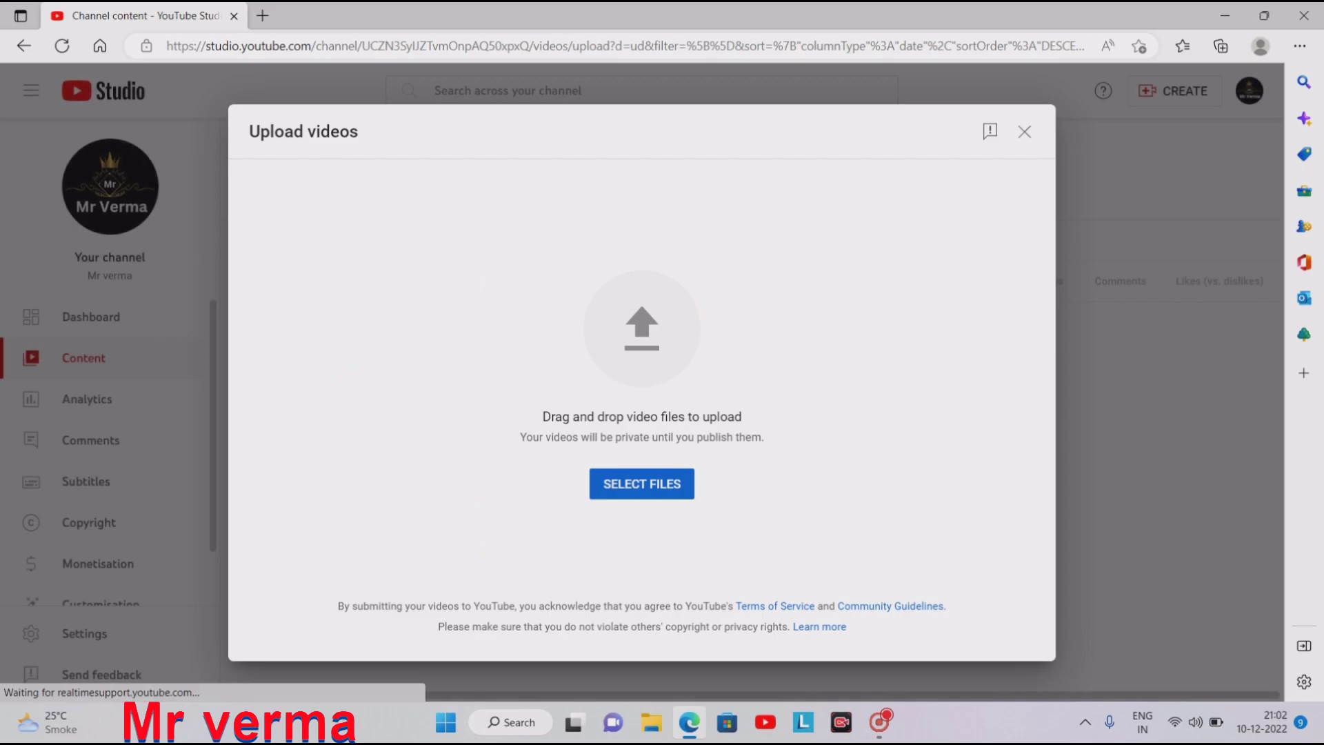
{"action": "left_click", "coordinate": [679, 481]}
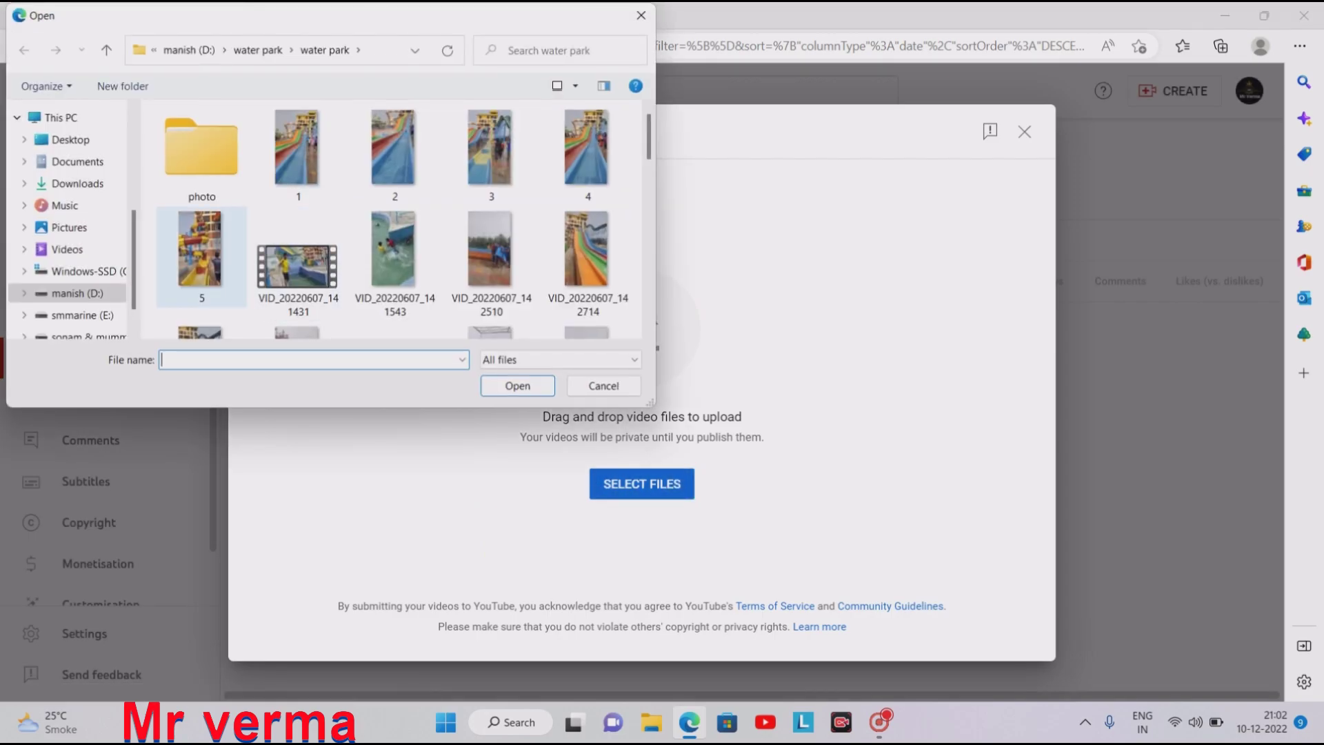
{"action": "double_click", "coordinate": [200, 249]}
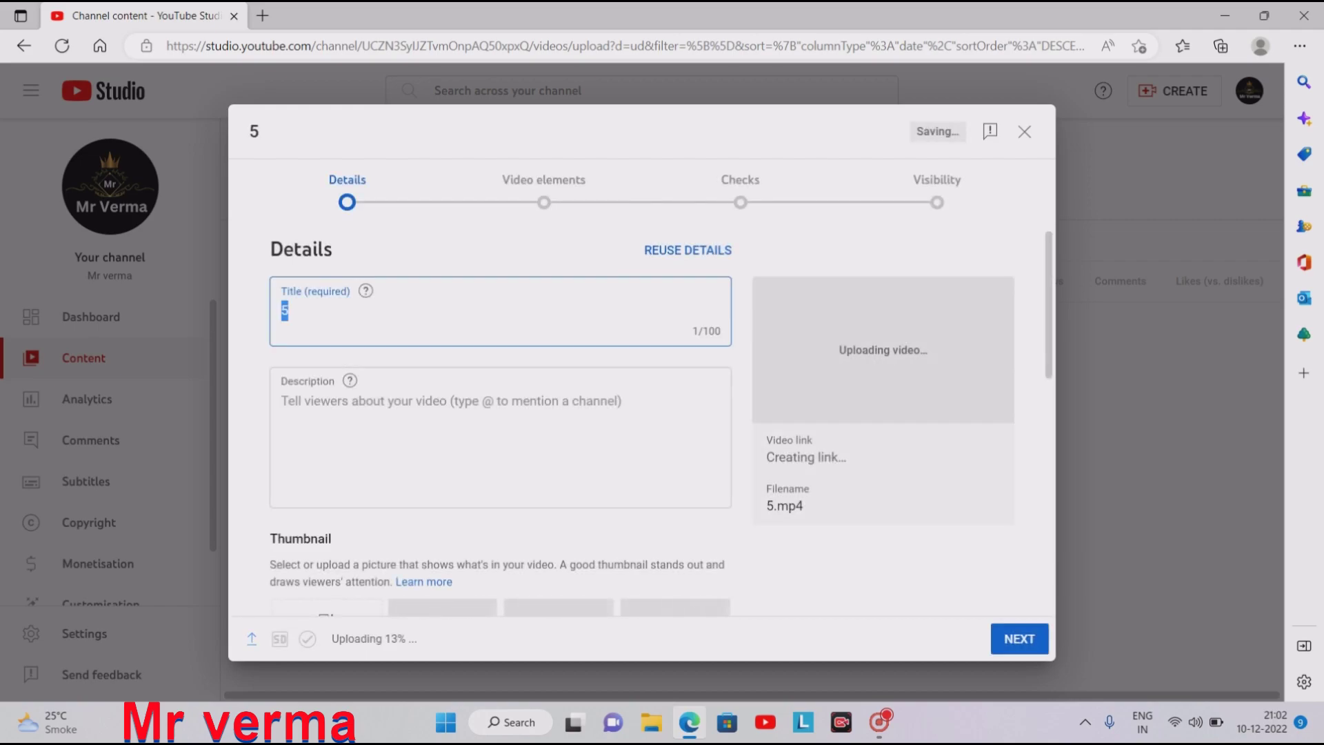
- Replace the video's default title with "waterpark #shorts"
{"action": "key", "text": "BackSpace"}
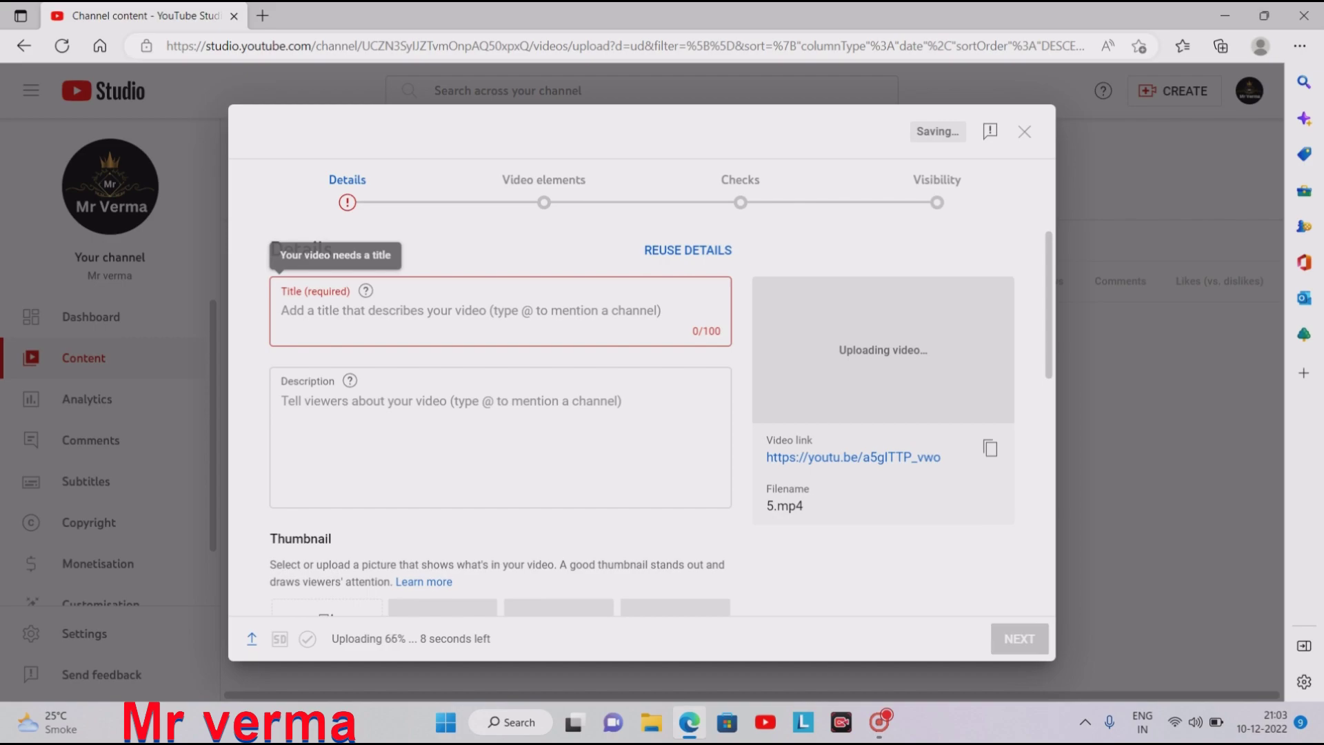
{"action": "type", "text": "war"}
{"action": "key", "text": "BackSpace"}
{"action": "type", "text": "ter-"}
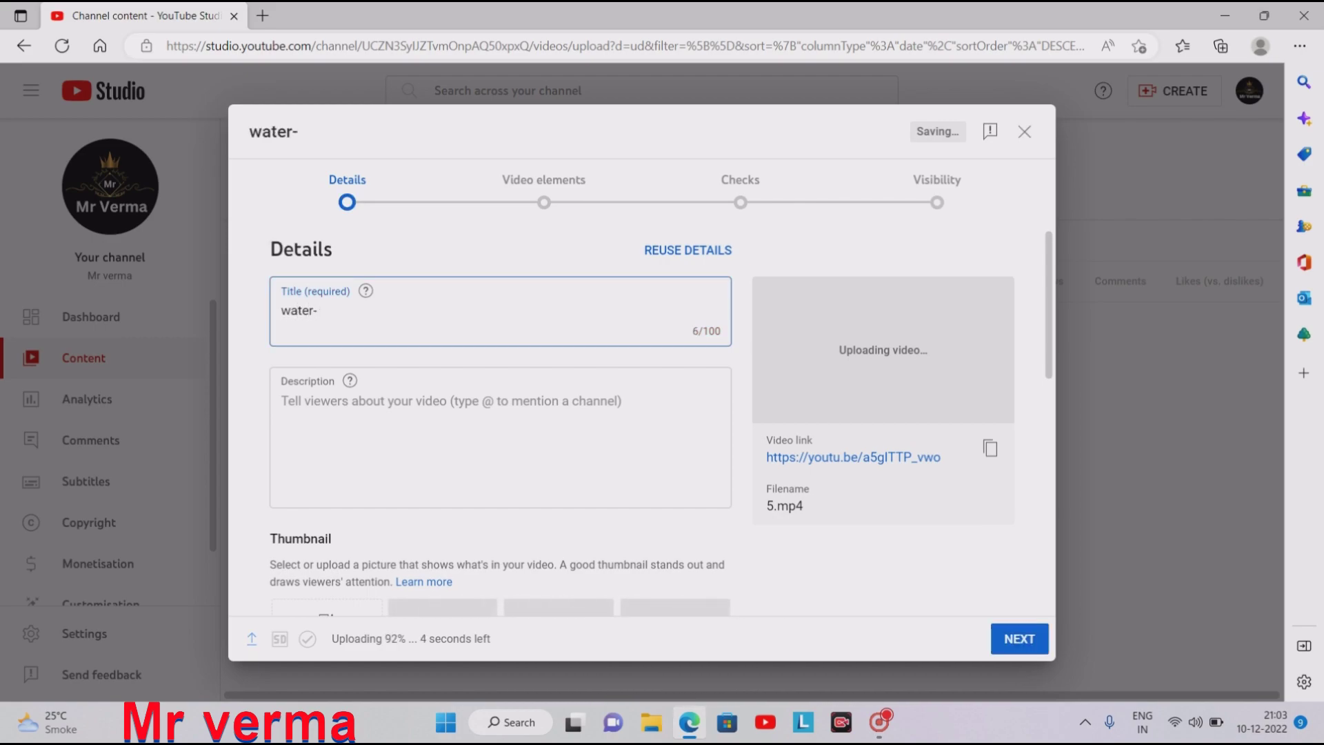
{"action": "key", "text": "BackSpace"}
{"action": "type", "text": "pa"}
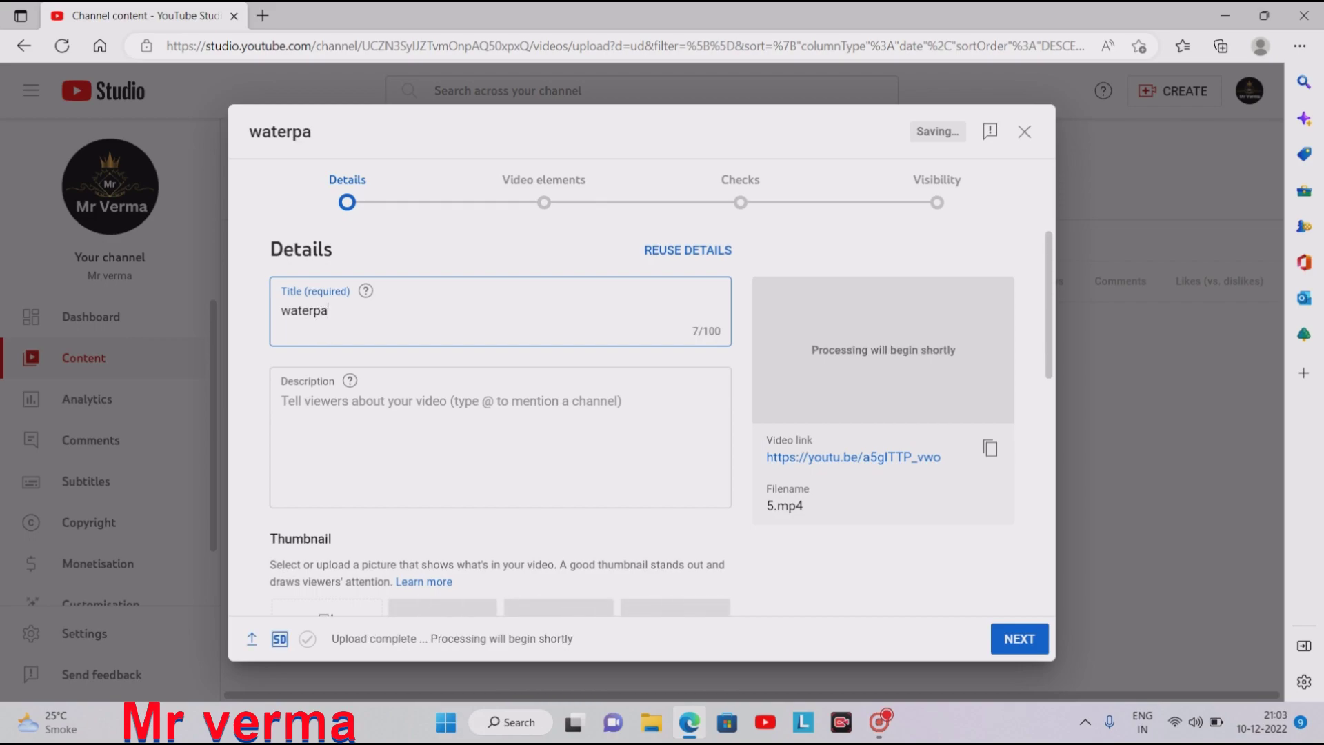
{"action": "type", "text": "rk #"}
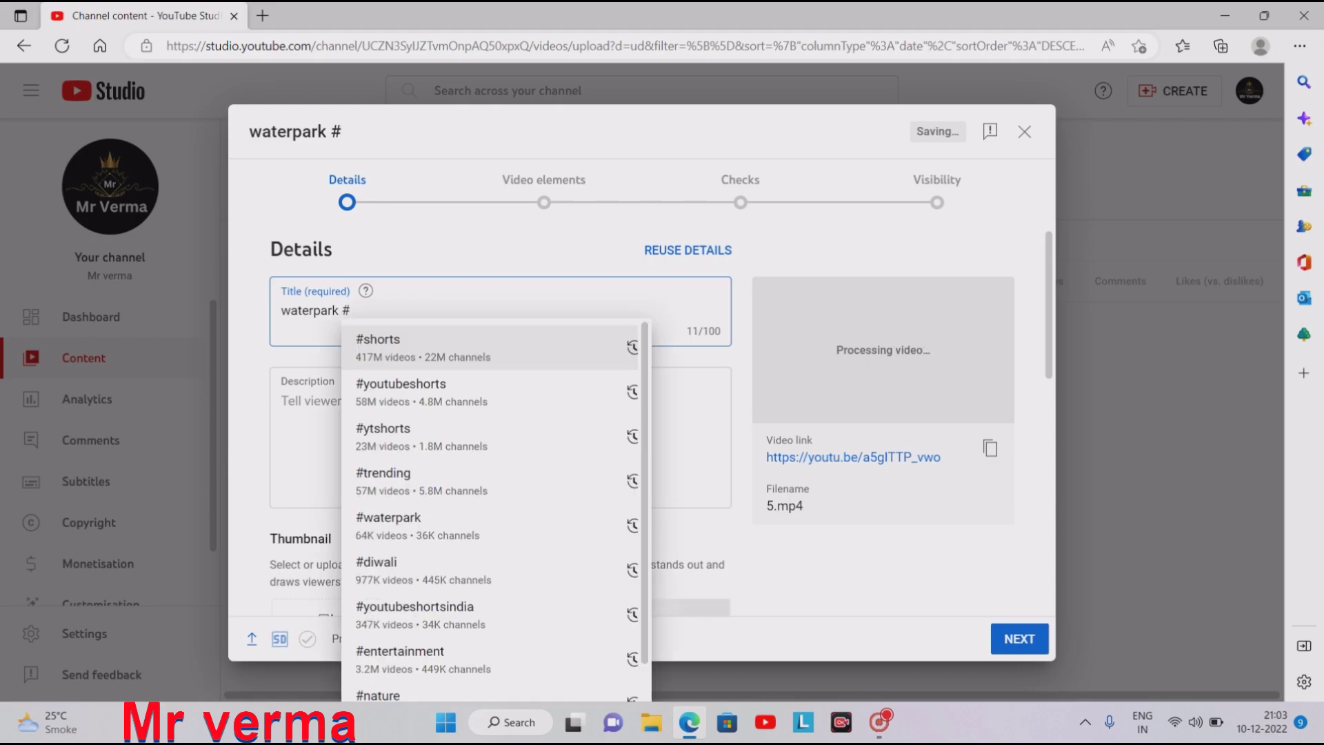
{"action": "left_click", "coordinate": [384, 349]}
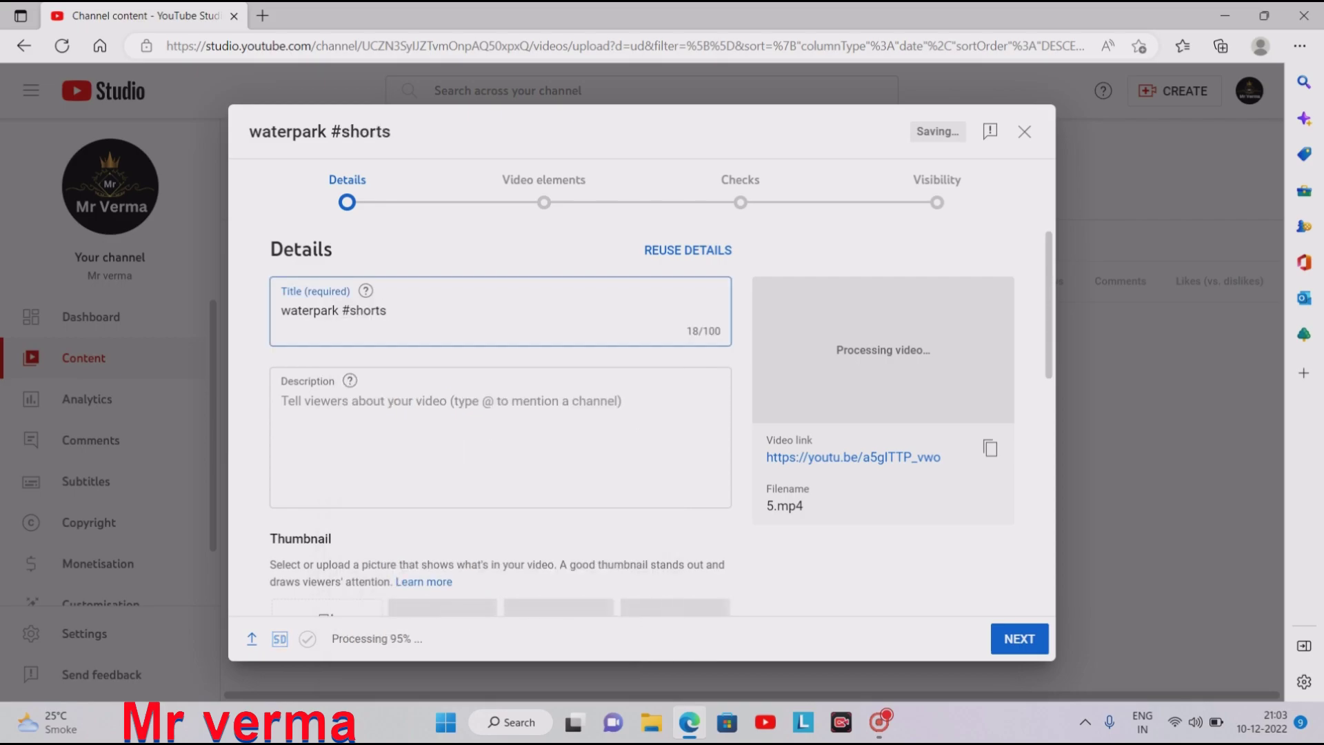
- Append the hashtags #youtubeshorts and #waterpark to the video title
{"action": "type", "text": "#"}
{"action": "left_click", "coordinate": [423, 381]}
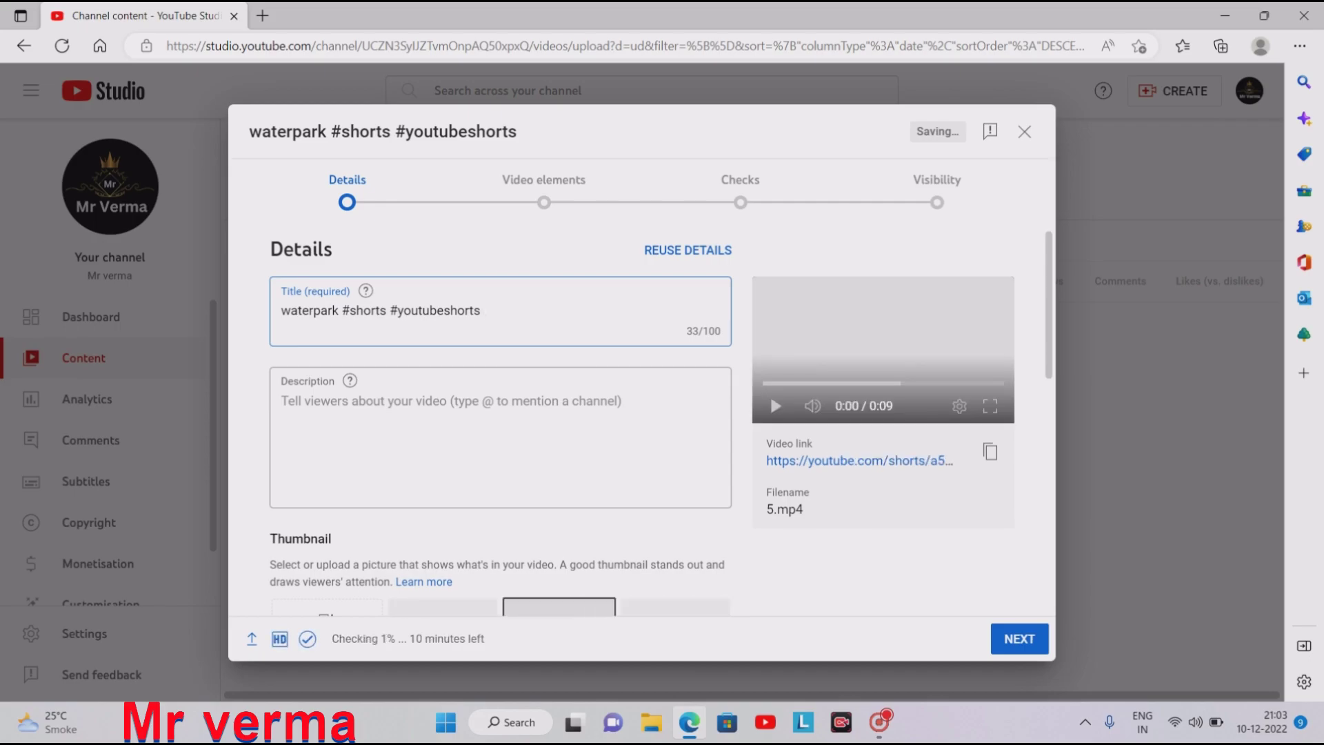
{"action": "type", "text": "#"}
{"action": "type", "text": "wa"}
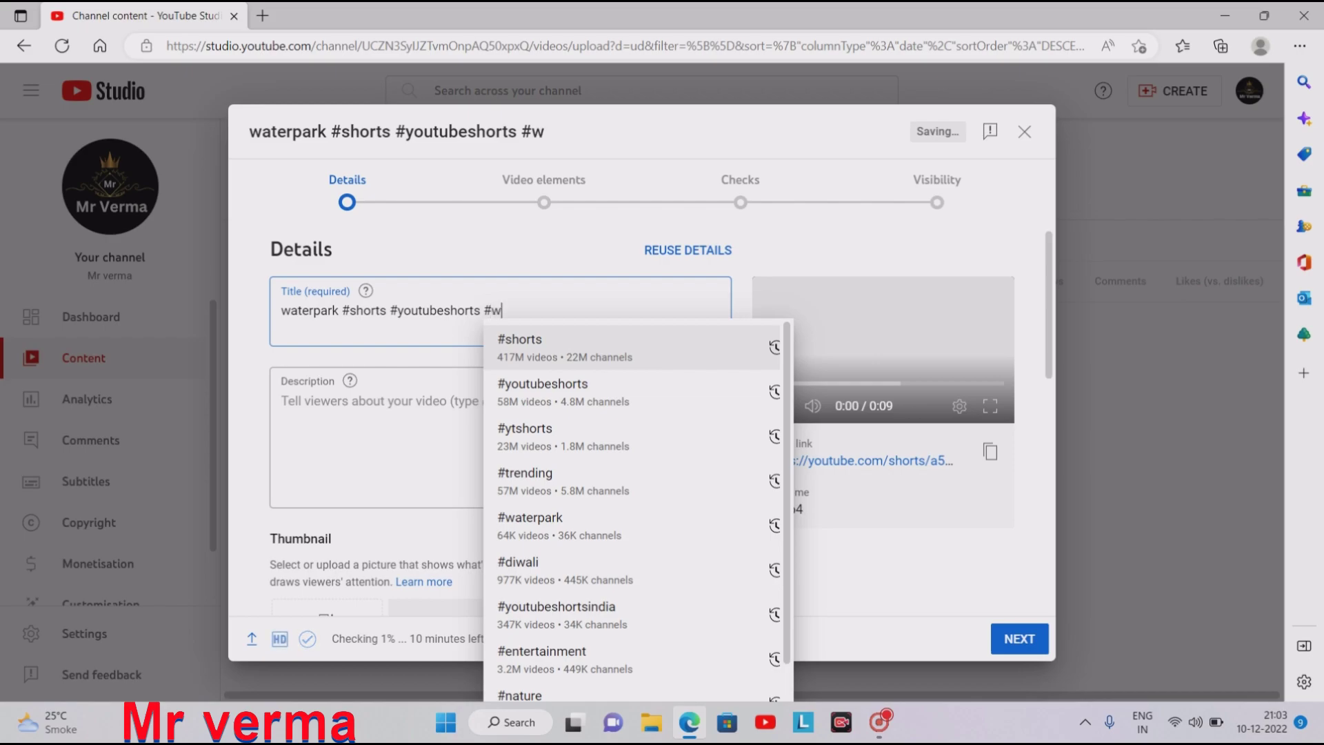
{"action": "key", "text": "Up"}
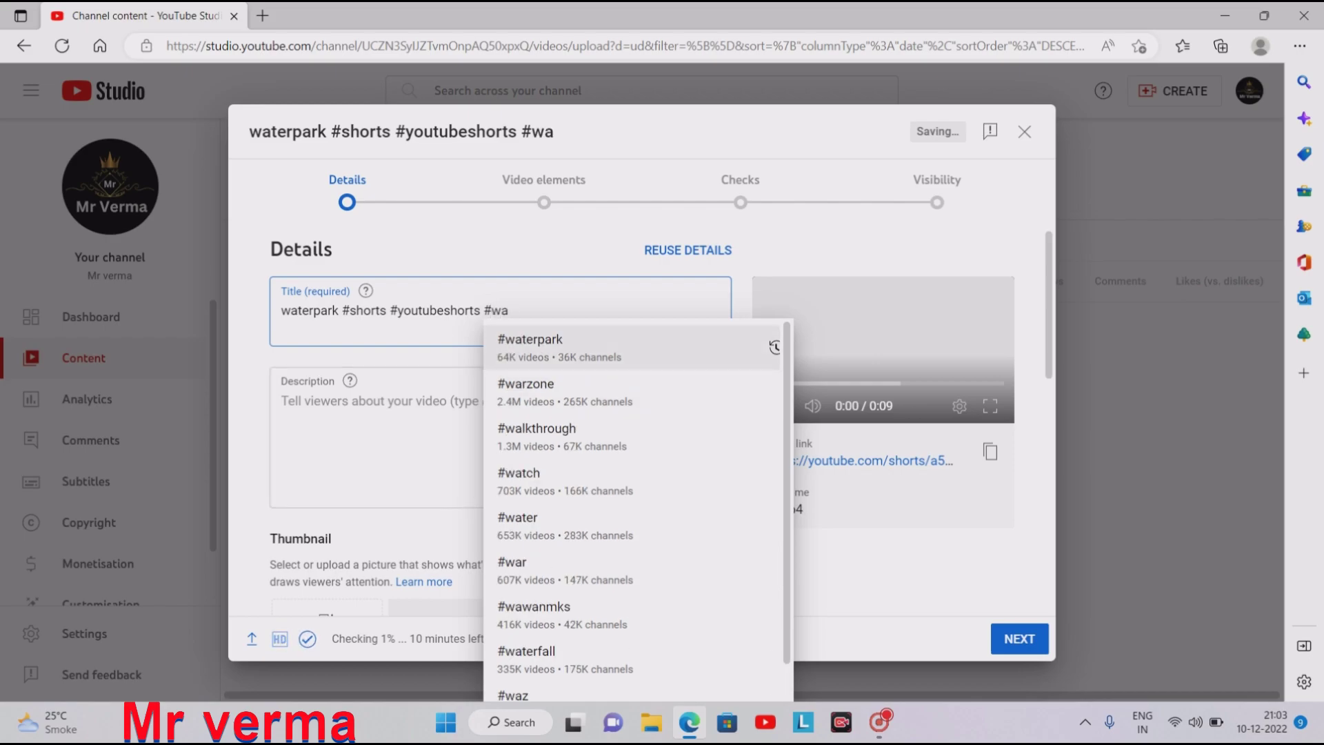
{"action": "key", "text": "Return"}
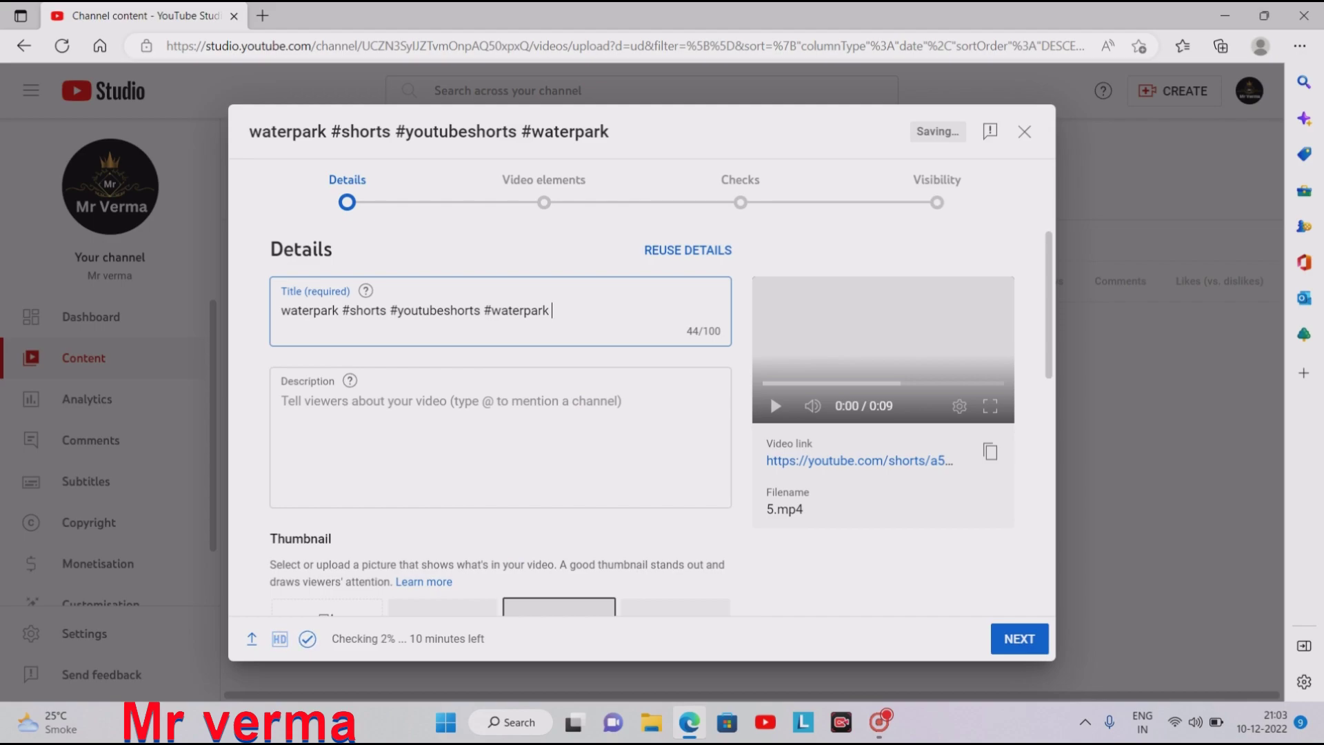
- Enter the hashtags #shorts, #youtubeshorts and #ytshorts in the video description
{"action": "left_click", "coordinate": [354, 410]}
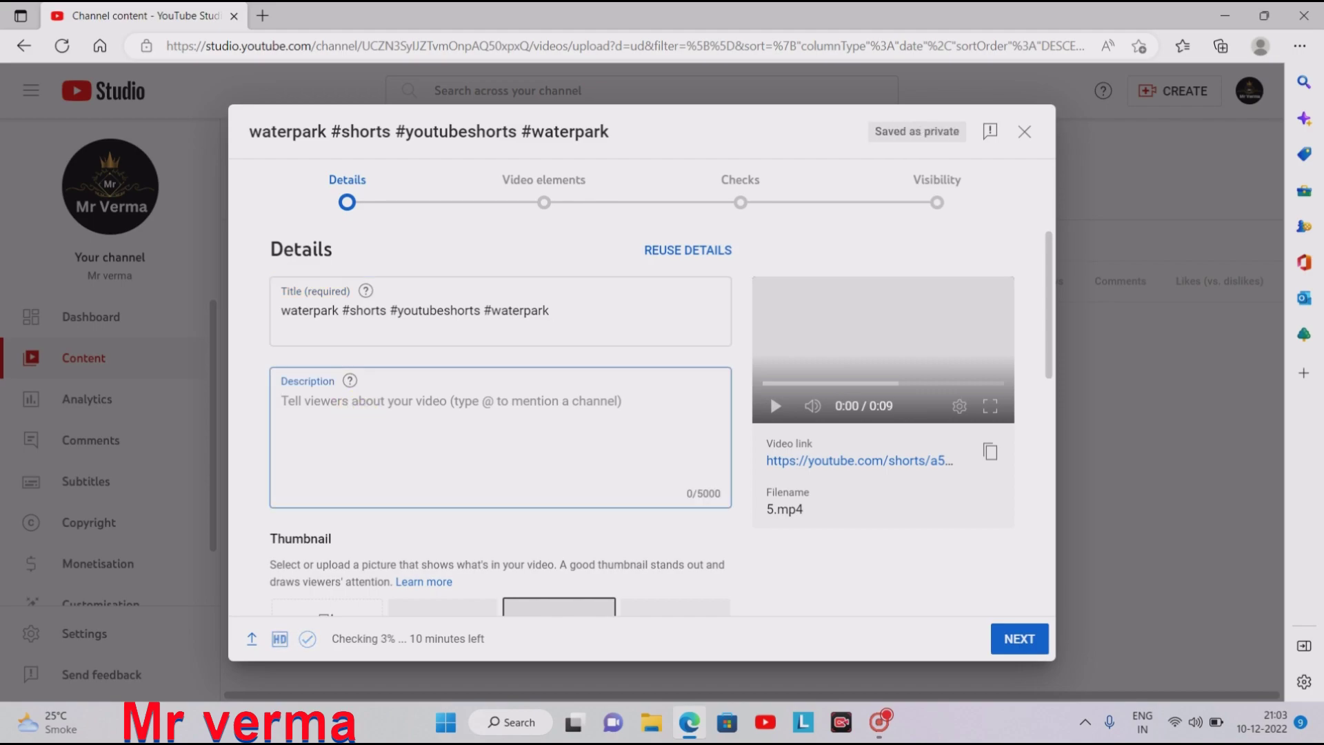
{"action": "type", "text": "#"}
{"action": "left_click", "coordinate": [359, 444]}
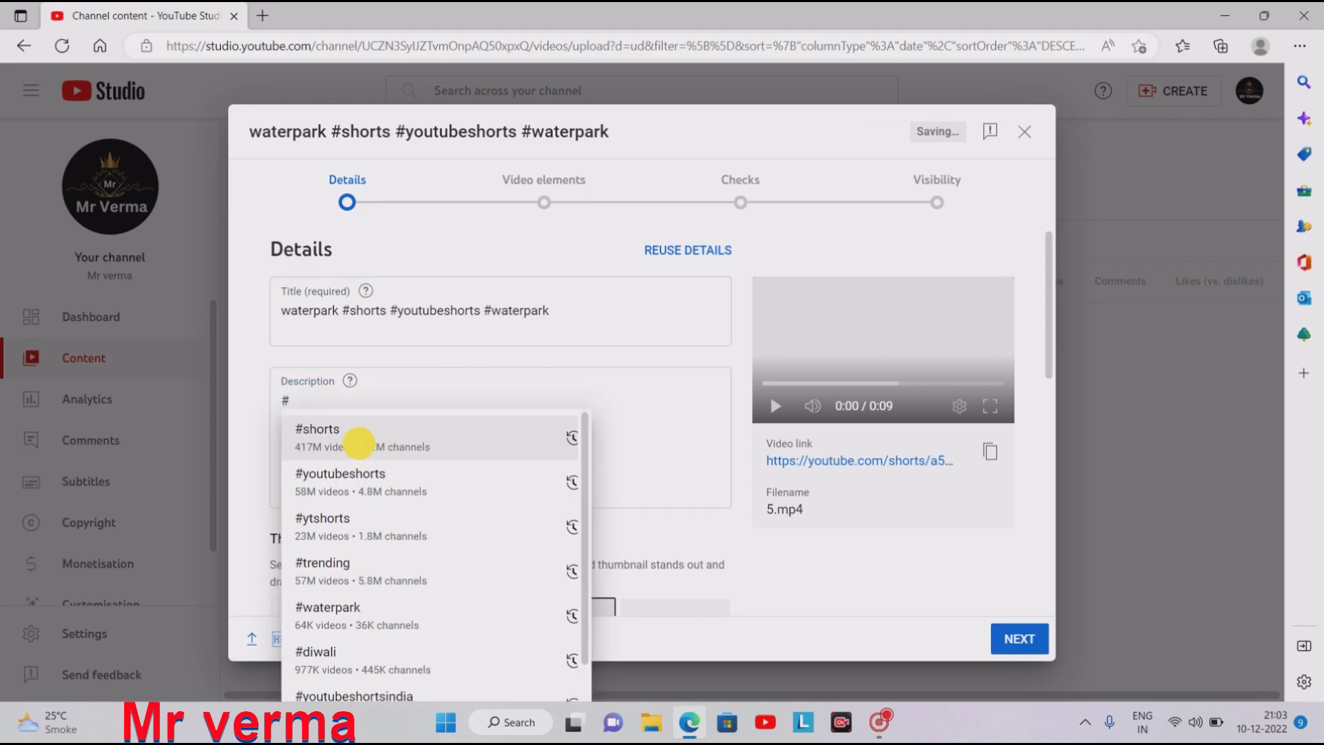
{"action": "type", "text": "#"}
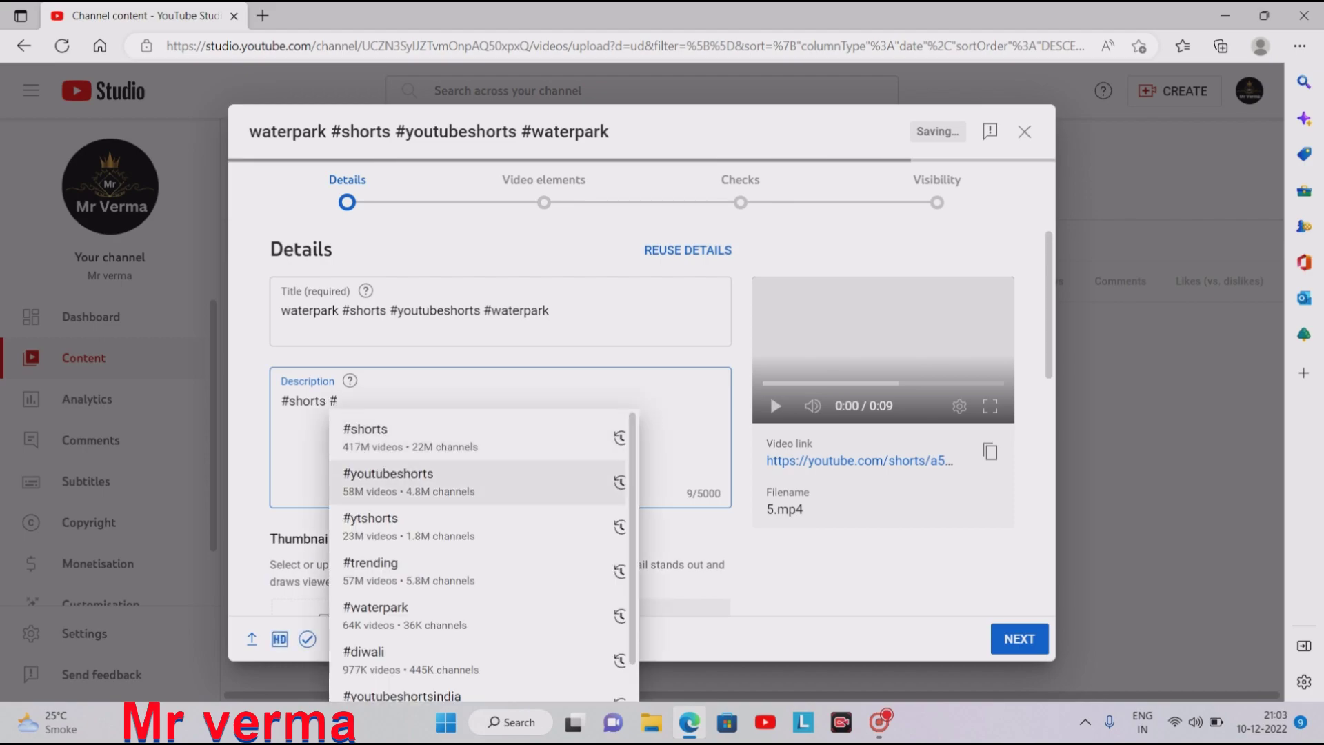
{"action": "left_click", "coordinate": [414, 473]}
{"action": "type", "text": "#"}
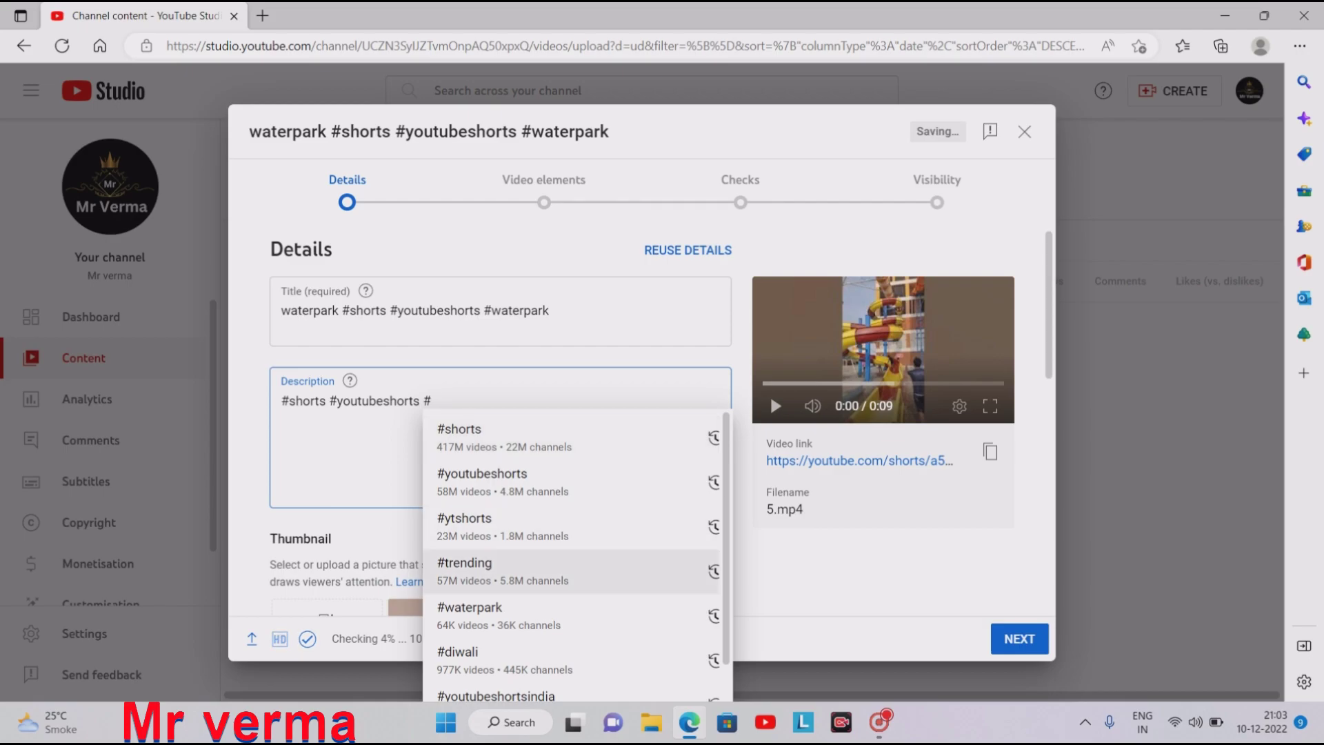
{"action": "left_click", "coordinate": [516, 538]}
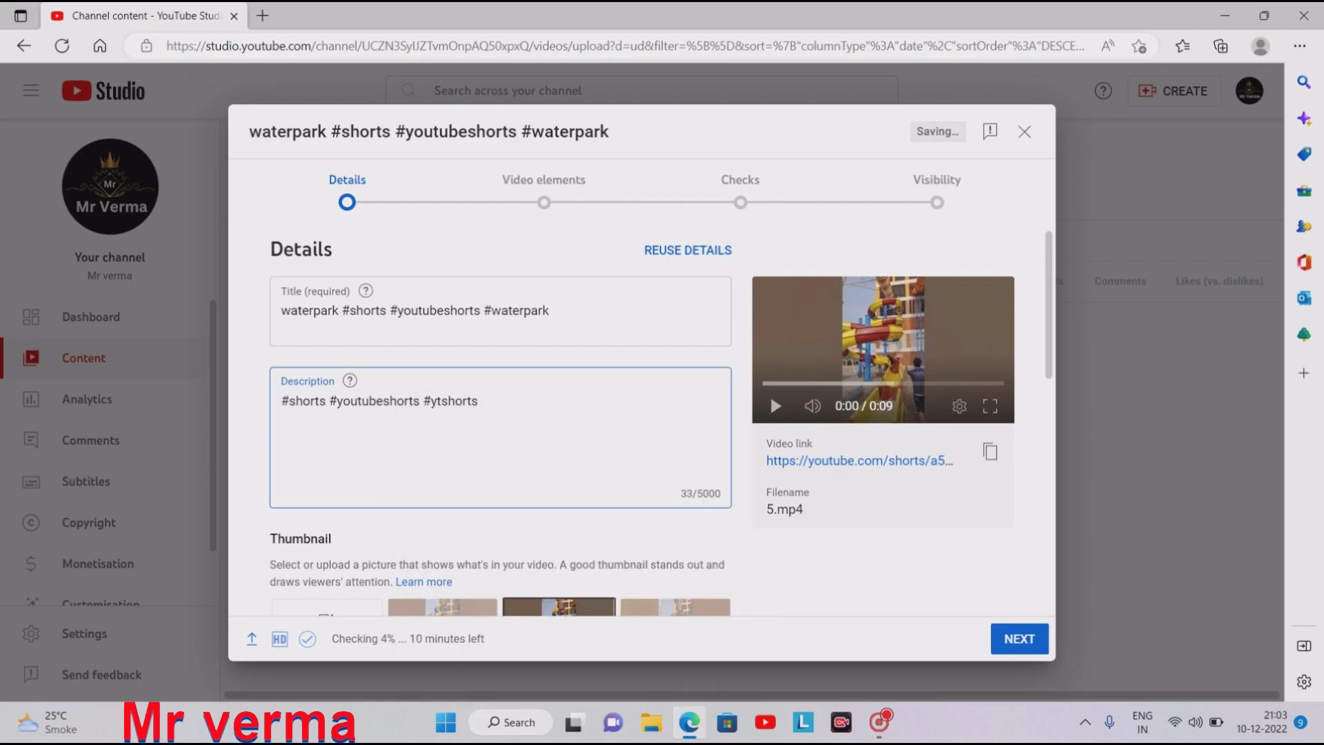
- Add the hashtags #trending, #waterpark and #viralshorts to the end of the description
{"action": "type", "text": "#"}
{"action": "left_click", "coordinate": [567, 583]}
{"action": "type", "text": "#trending #"}
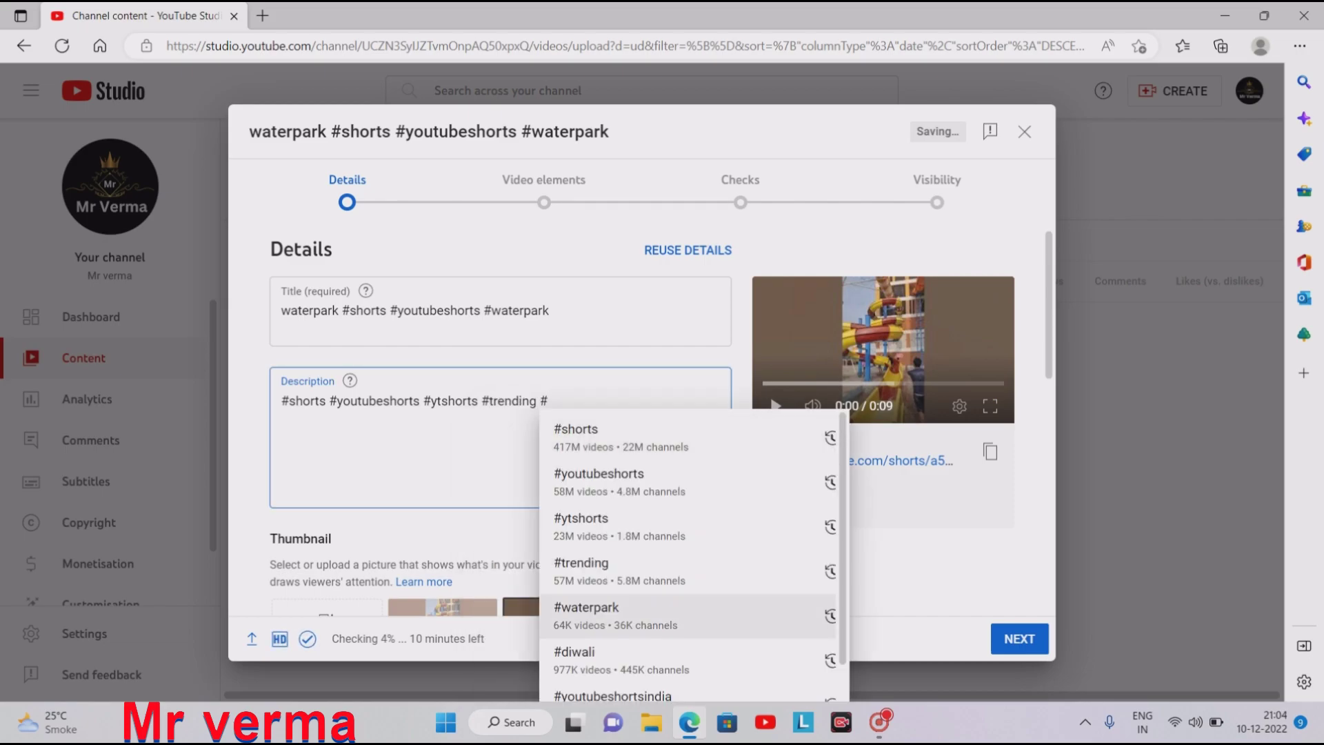
{"action": "left_click", "coordinate": [586, 610]}
{"action": "type", "text": "#v"}
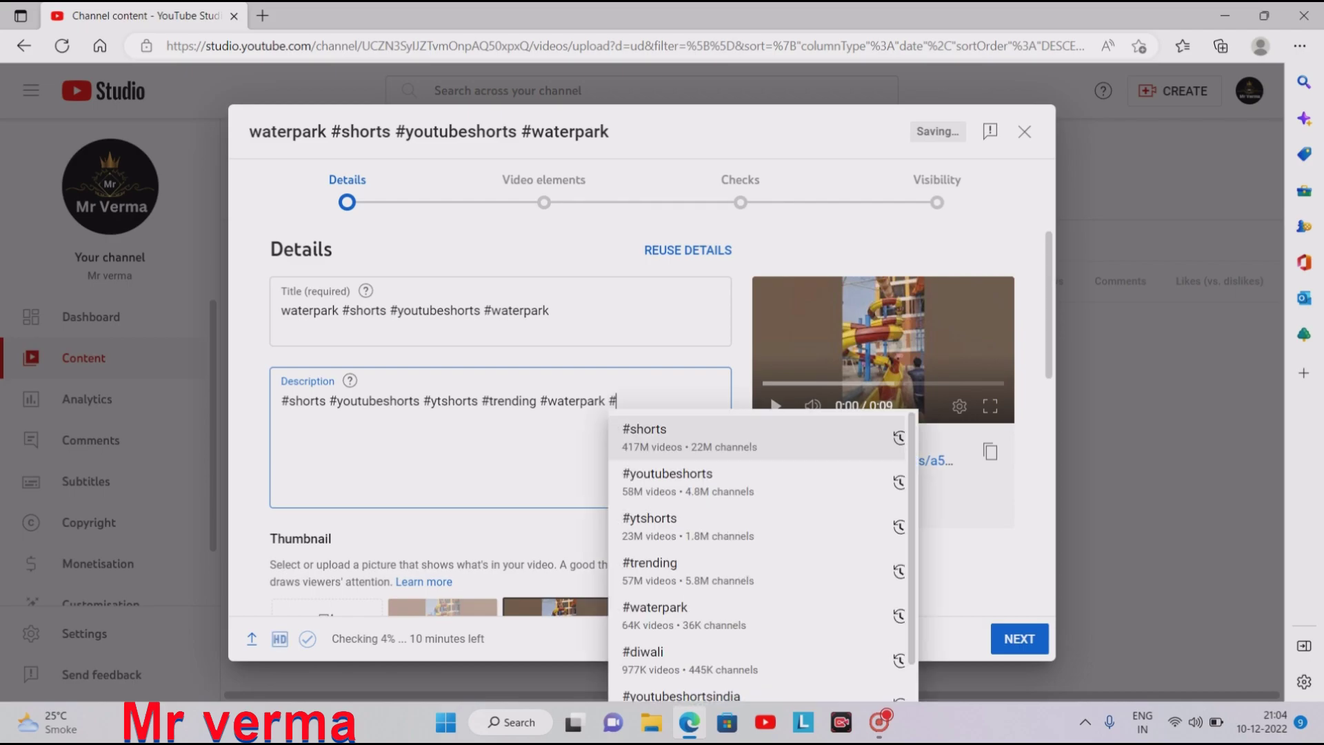
{"action": "type", "text": "ir"}
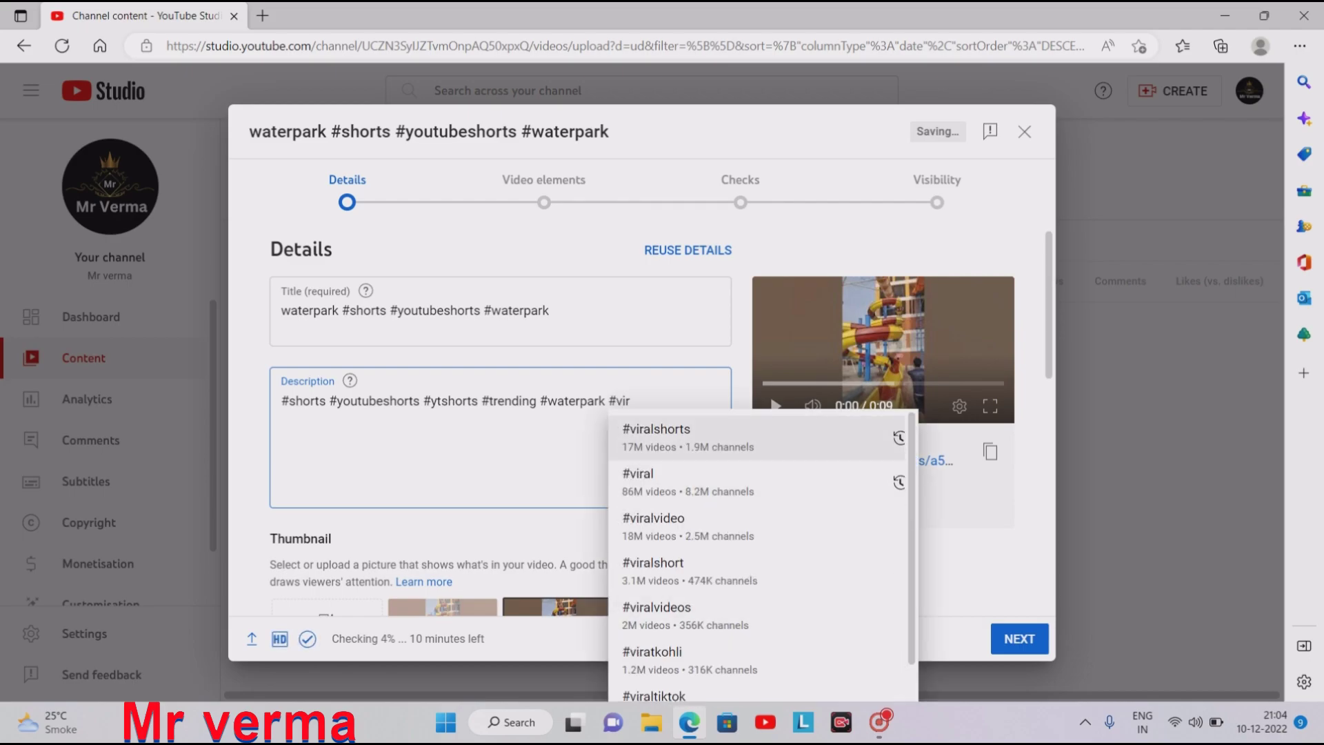
{"action": "left_click", "coordinate": [617, 435]}
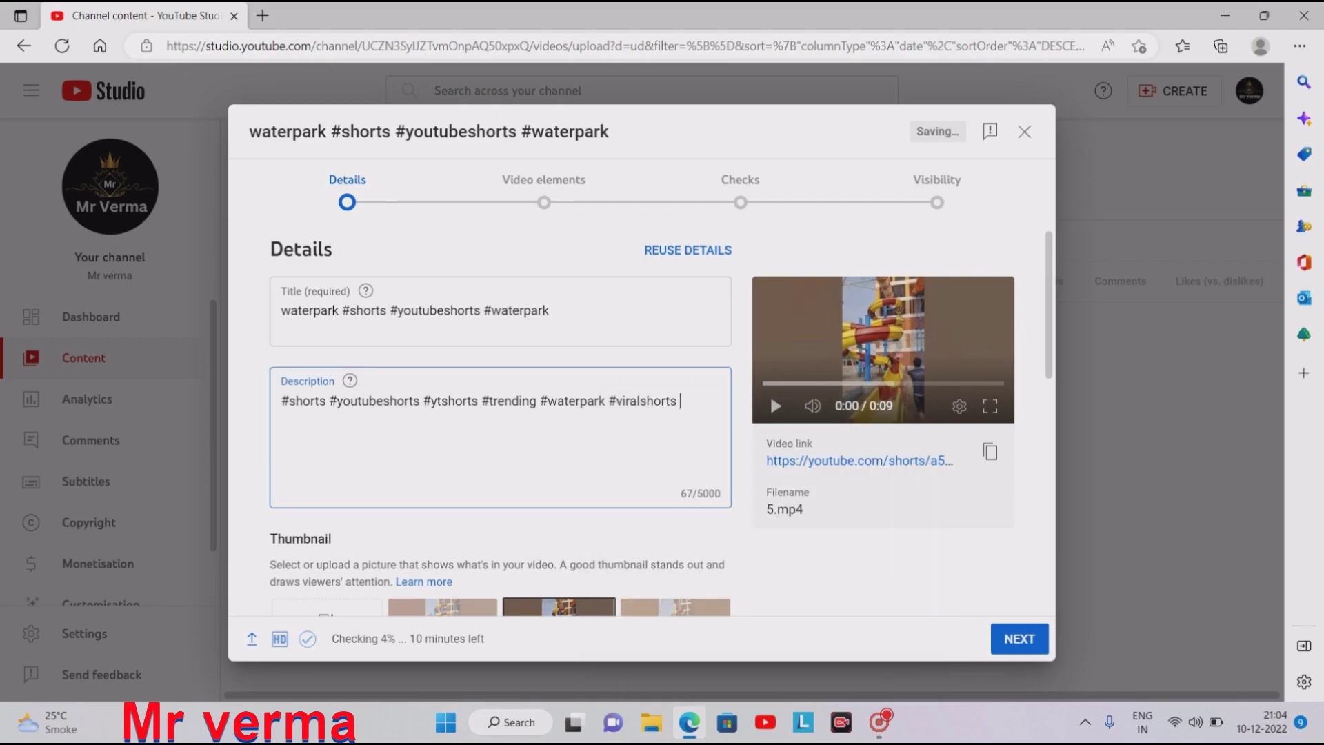
- Add the video to the "entertainment shorts" playlist
{"action": "scroll", "coordinate": [769, 365], "scroll_direction": "down", "scroll_amount": 2}
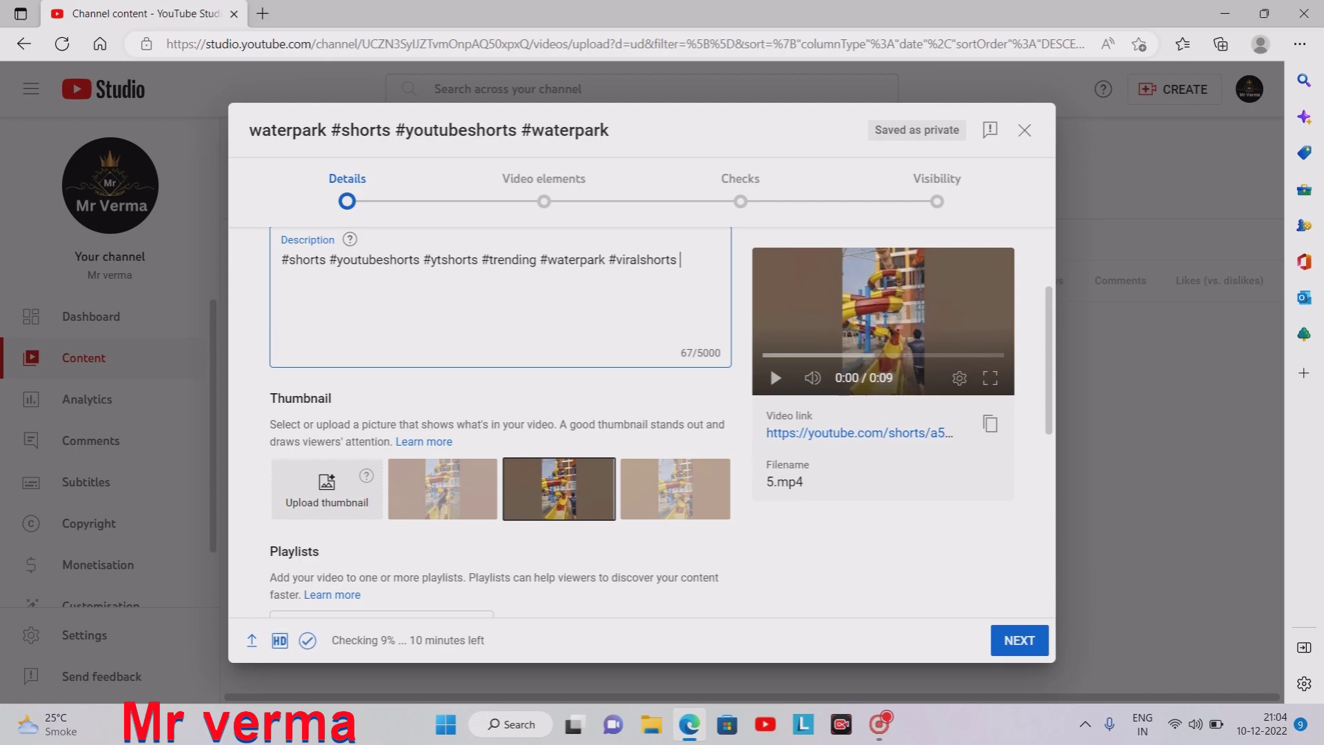
{"action": "scroll", "coordinate": [770, 365], "scroll_direction": "down", "scroll_amount": 3}
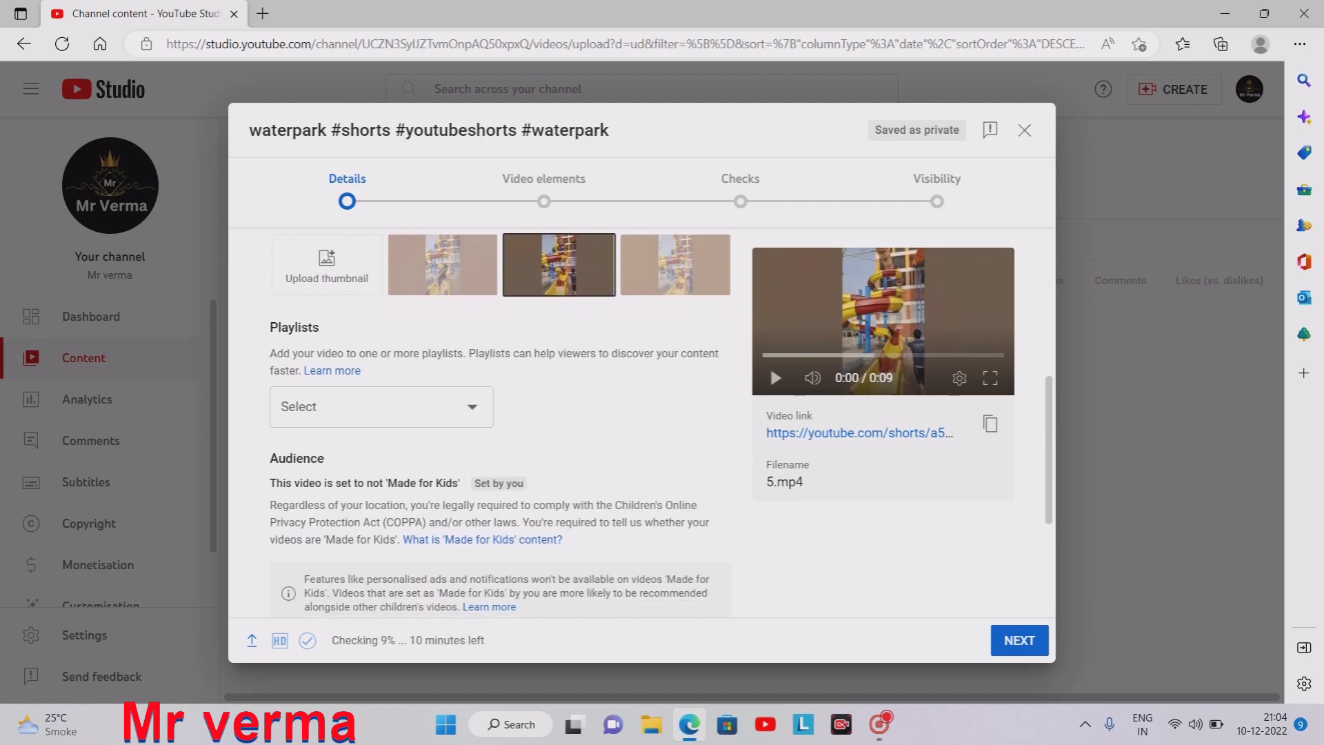
{"action": "left_click", "coordinate": [458, 410]}
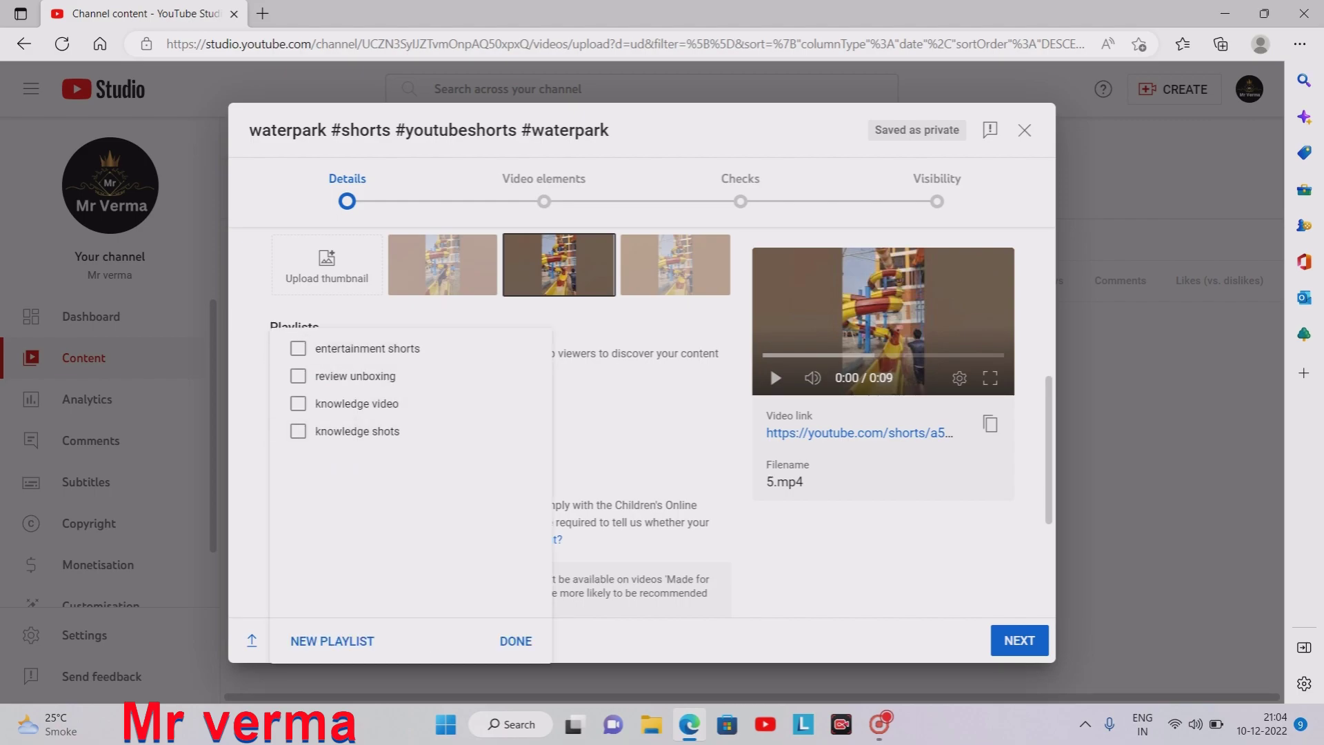
{"action": "left_click", "coordinate": [298, 348]}
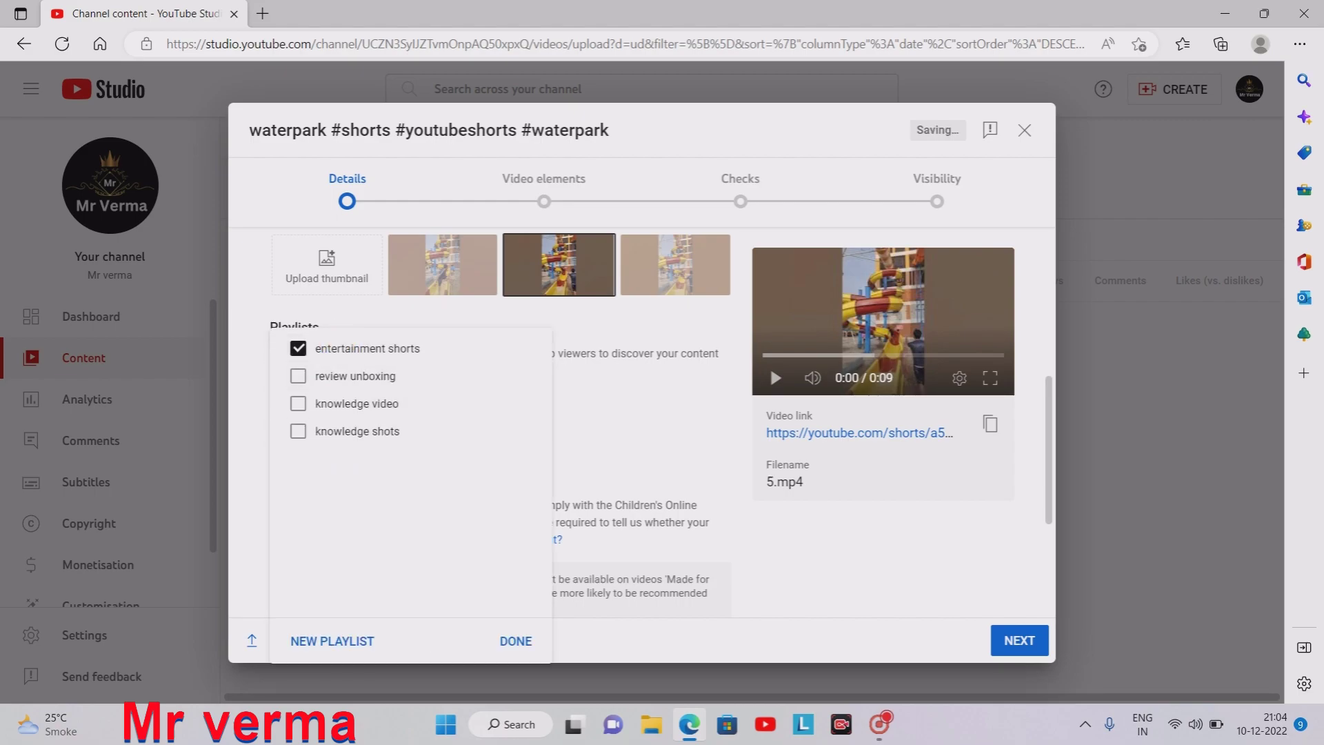
{"action": "left_click", "coordinate": [516, 640]}
- Advance past the details and video elements to the Checks stage, then save and close the upload
{"action": "scroll", "coordinate": [500, 414], "scroll_direction": "down", "scroll_amount": 5}
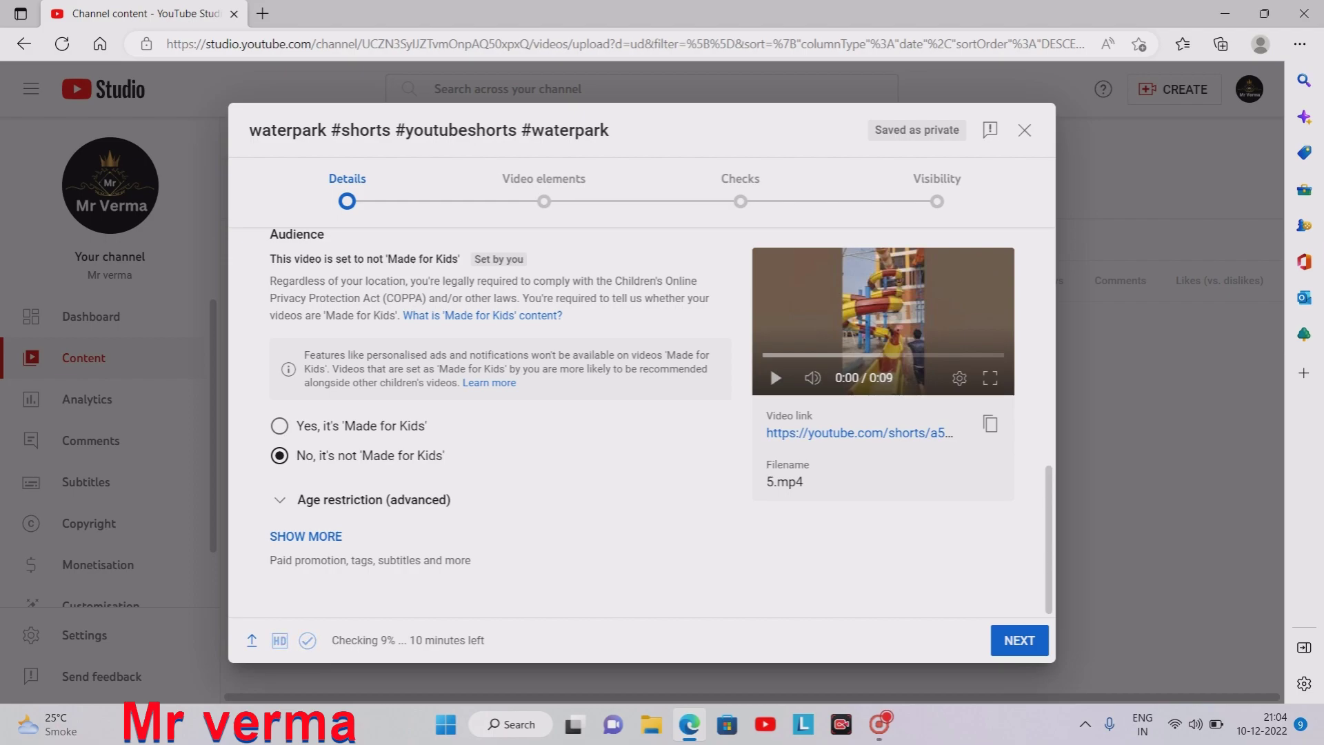
{"action": "left_click", "coordinate": [1019, 640]}
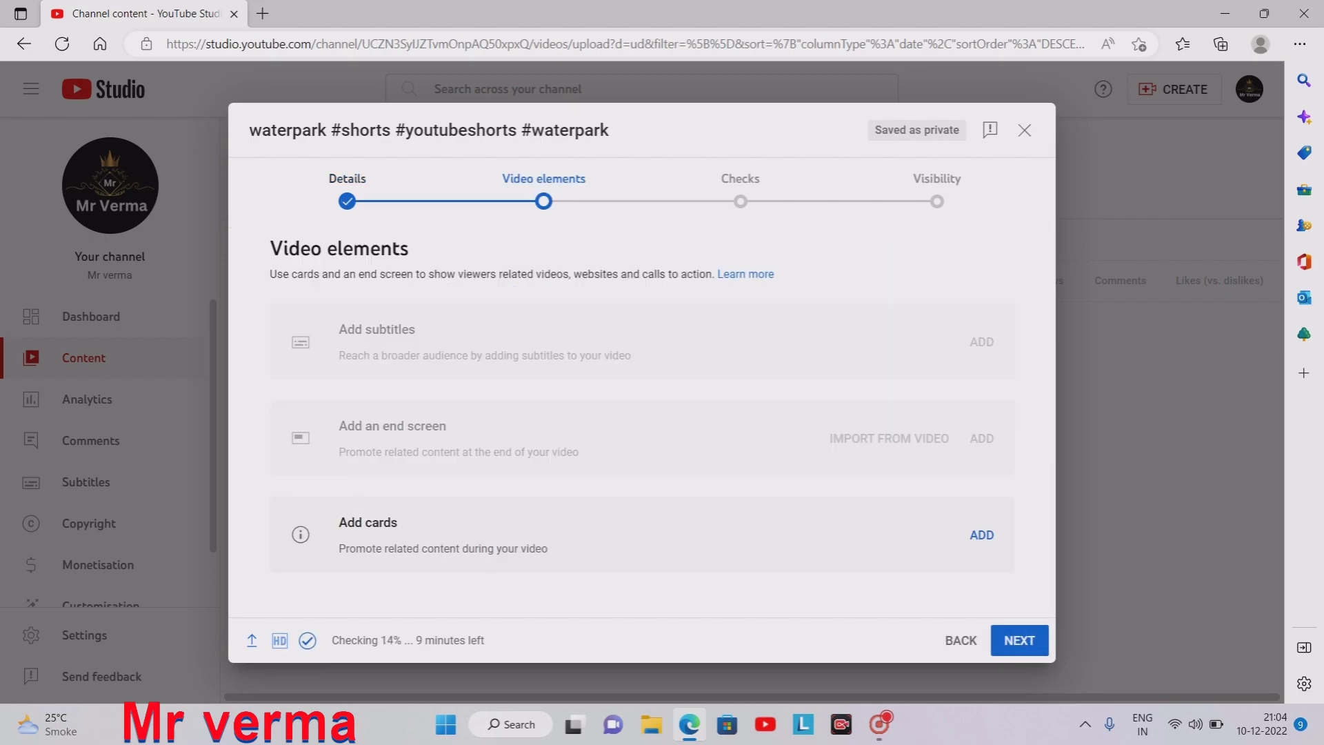
{"action": "left_click", "coordinate": [1019, 639]}
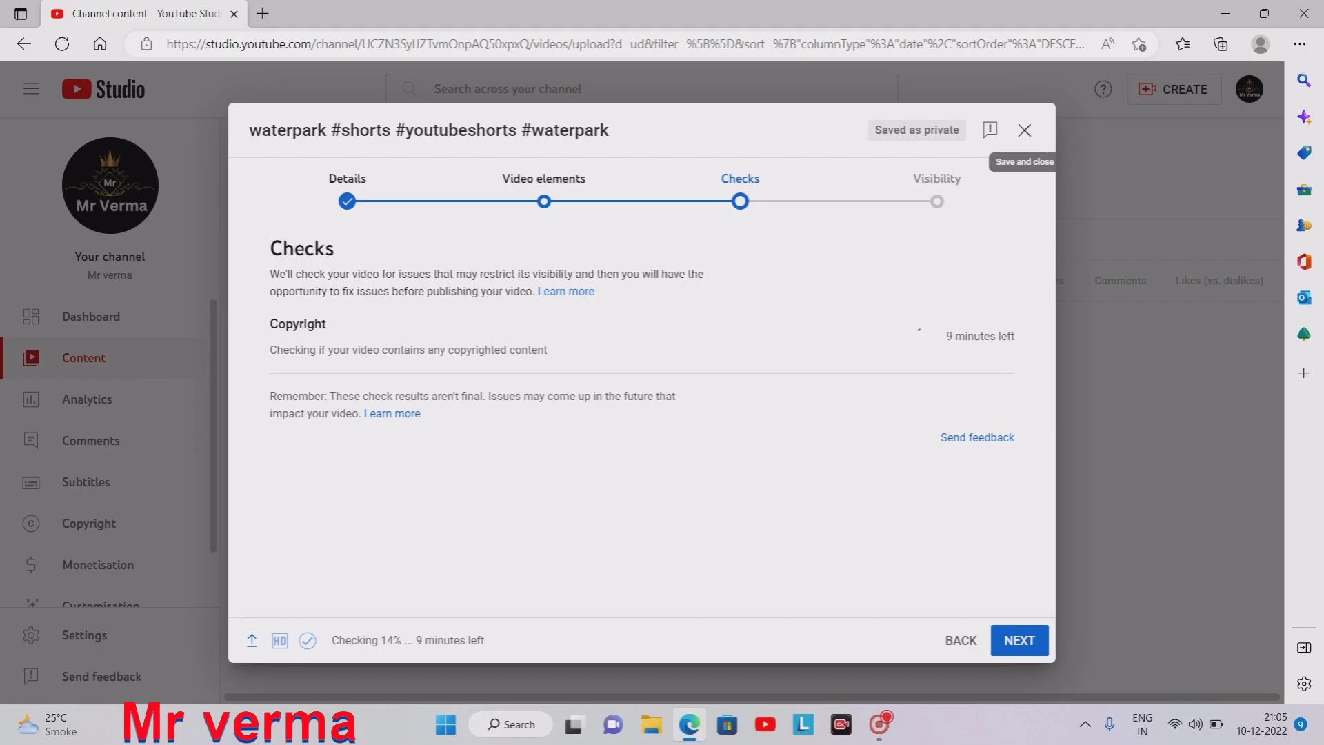
{"action": "left_click", "coordinate": [1025, 130]}
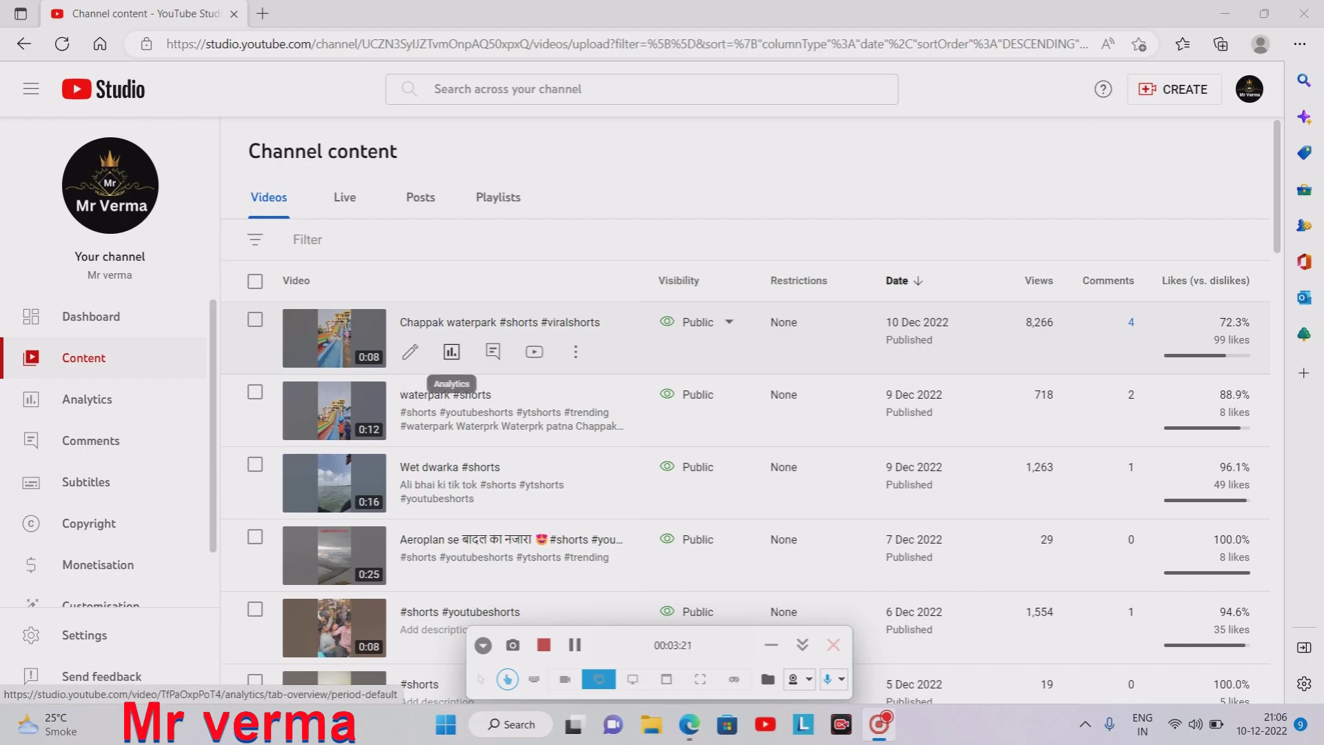
- Open the analytics of the "Chappak waterpark #shorts #viralshorts" video and view its Reach report
{"action": "left_click", "coordinate": [452, 353]}
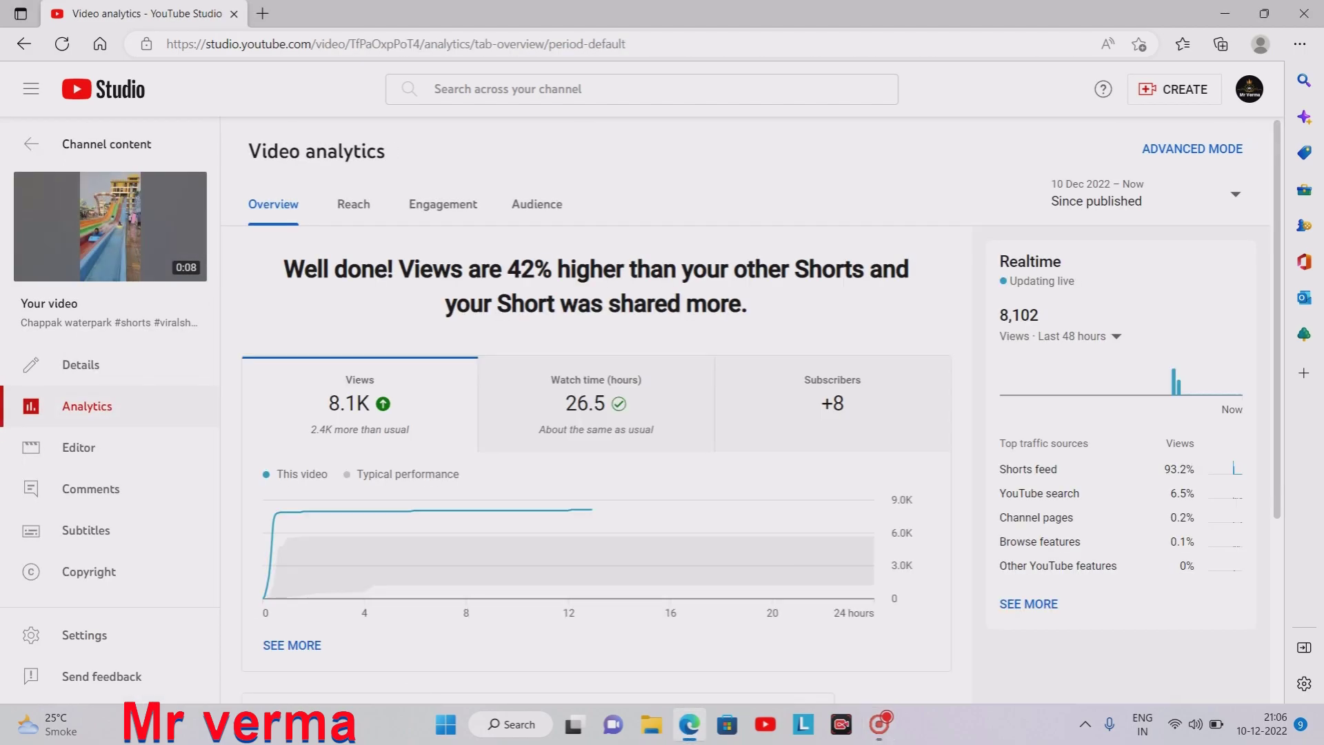
{"action": "left_click", "coordinate": [353, 204]}
{"action": "scroll", "coordinate": [515, 476], "scroll_direction": "down", "scroll_amount": 1}
{"action": "scroll", "coordinate": [515, 413], "scroll_direction": "down", "scroll_amount": 3}
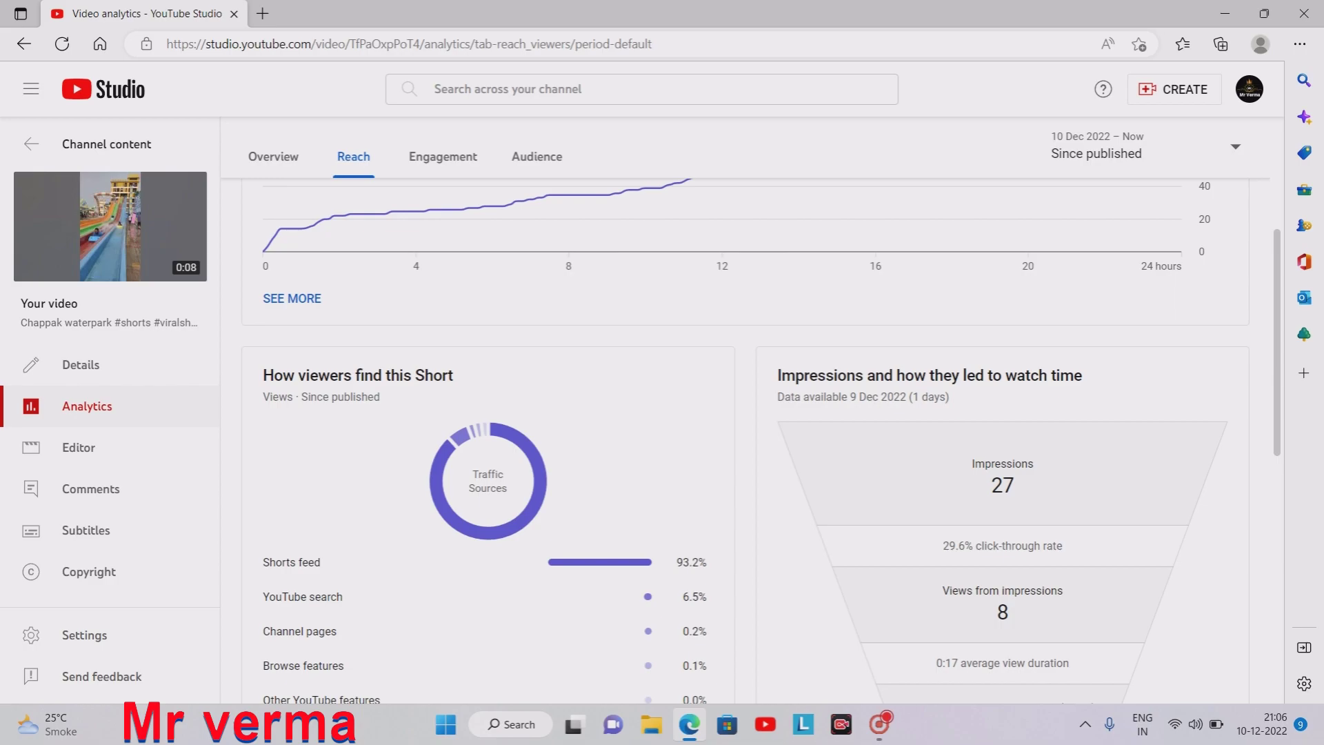
- Open the detailed YouTube search terms report for this Short and examine the views per term on 9 Dec 2022
{"action": "scroll", "coordinate": [759, 428], "scroll_direction": "down", "scroll_amount": 8}
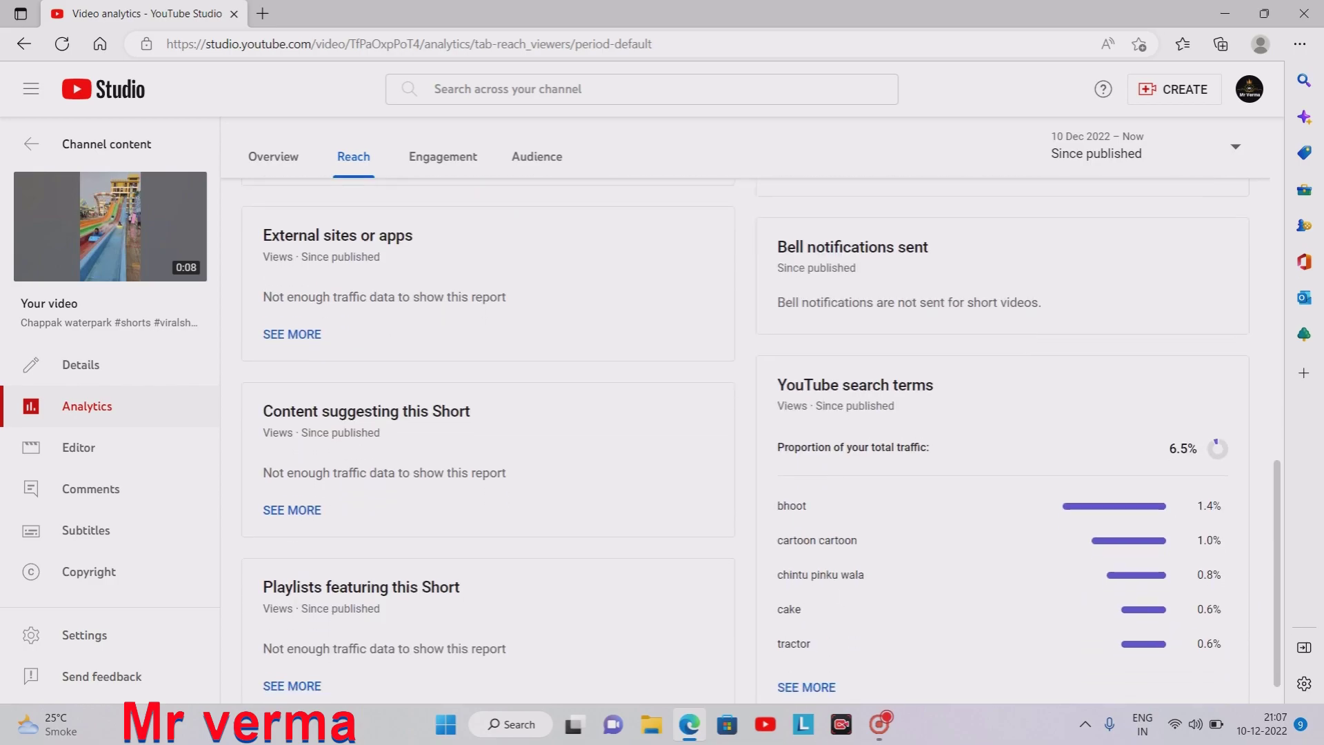
{"action": "scroll", "coordinate": [758, 427], "scroll_direction": "down", "scroll_amount": 1}
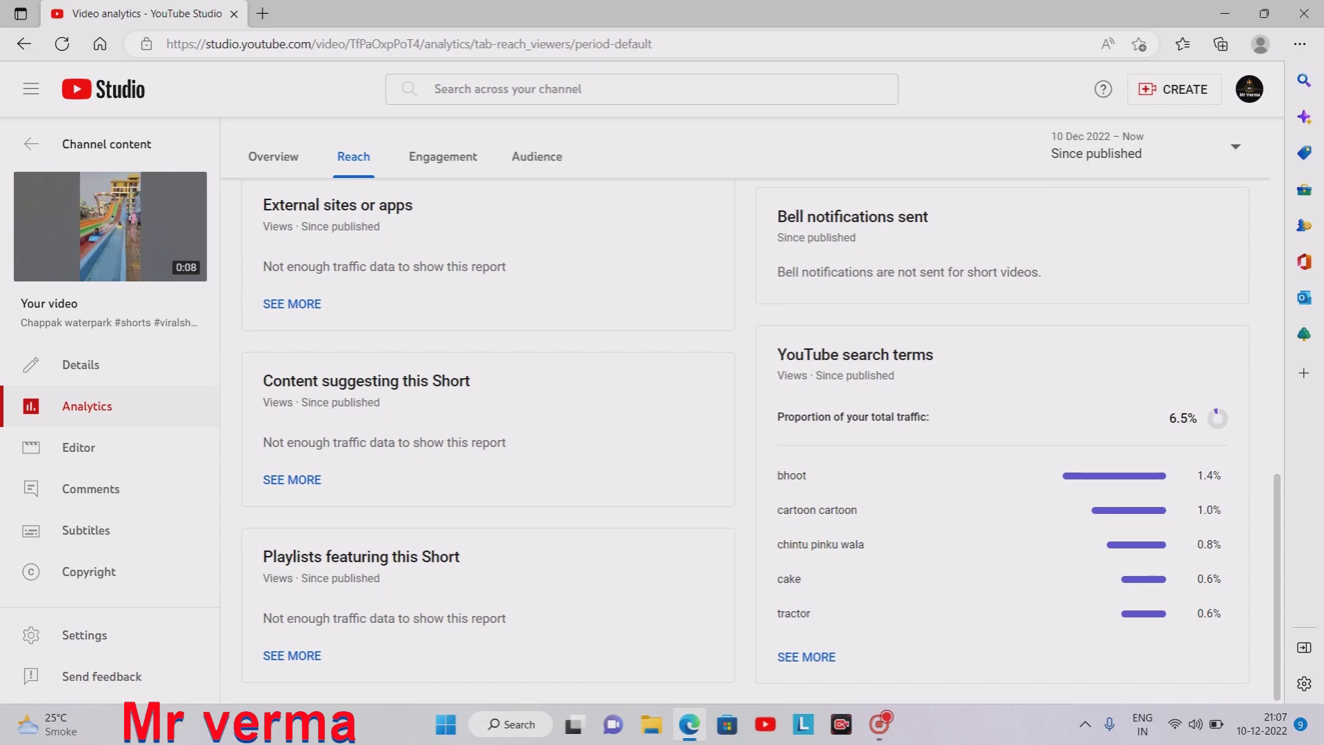
{"action": "left_click", "coordinate": [824, 656]}
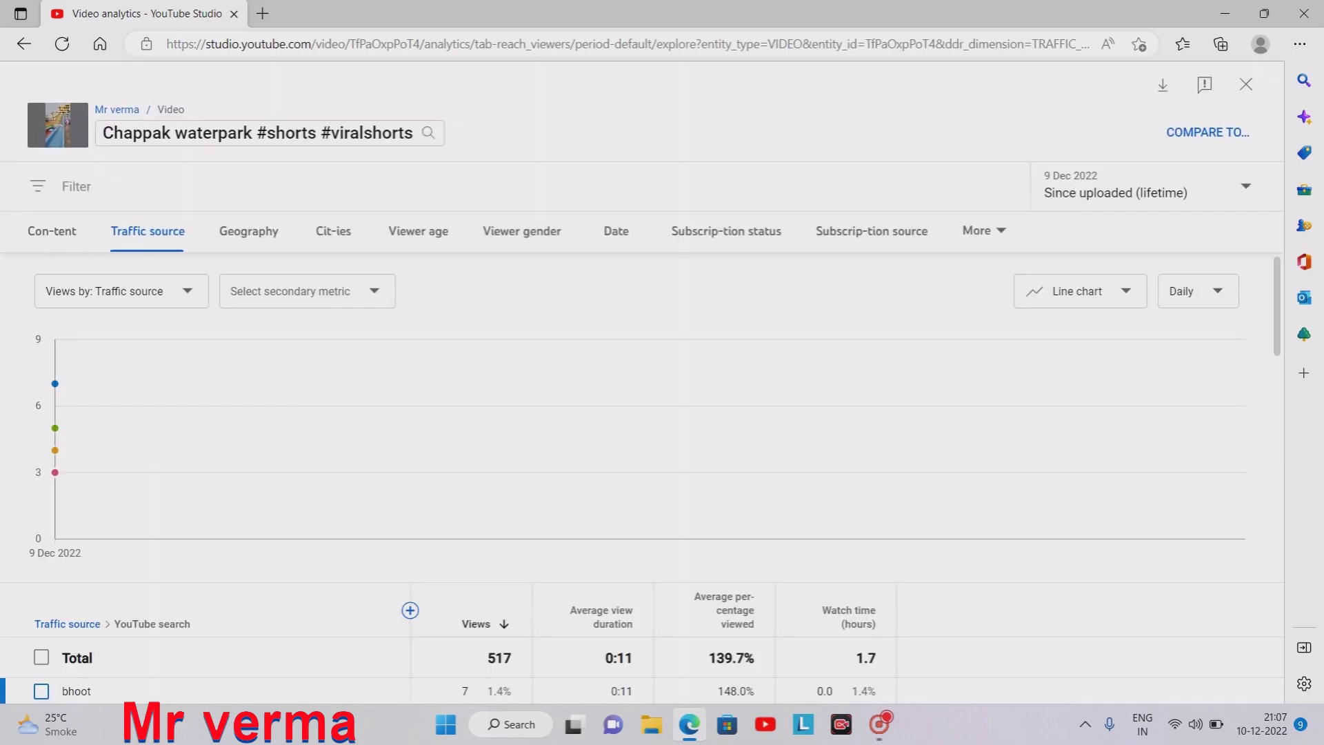
{"action": "mouse_move", "coordinate": [56, 413]}
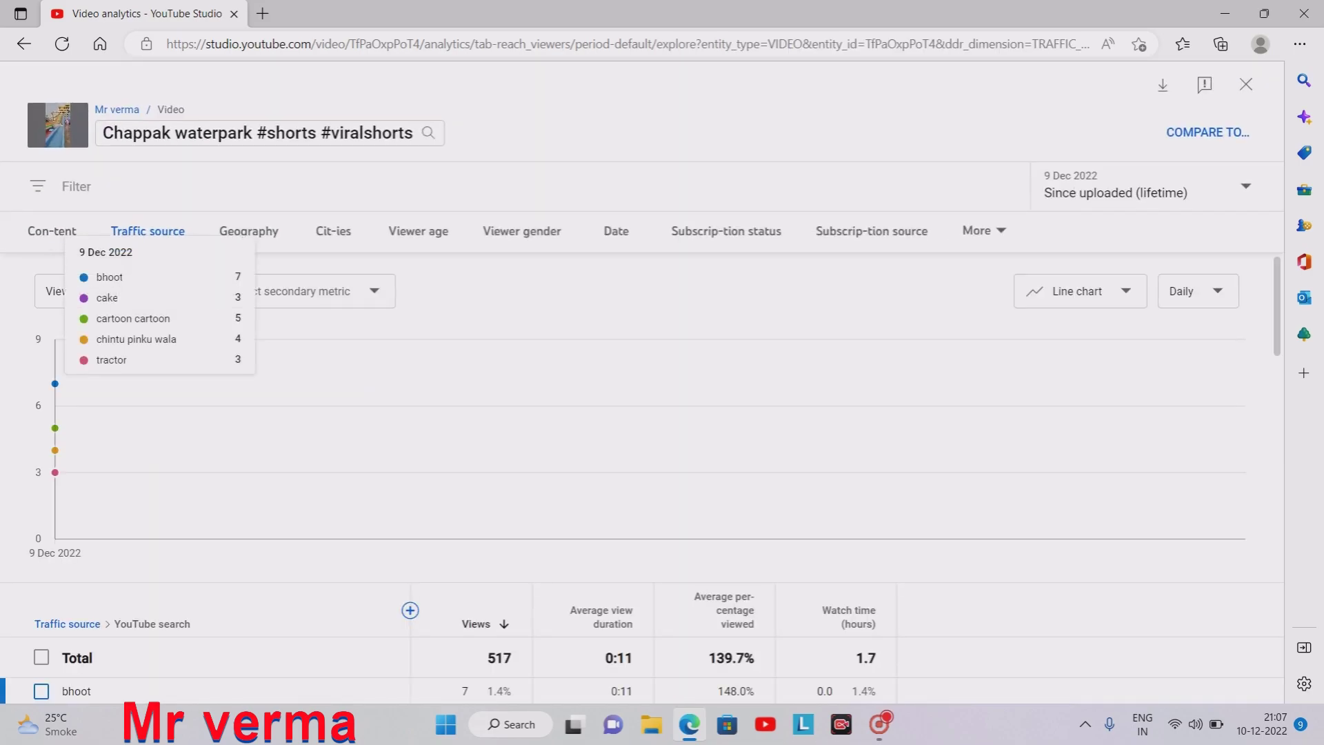
- Examine the YouTube search terms table with views, average view duration and watch time for each term
{"action": "scroll", "coordinate": [55, 414], "scroll_direction": "down", "scroll_amount": 20}
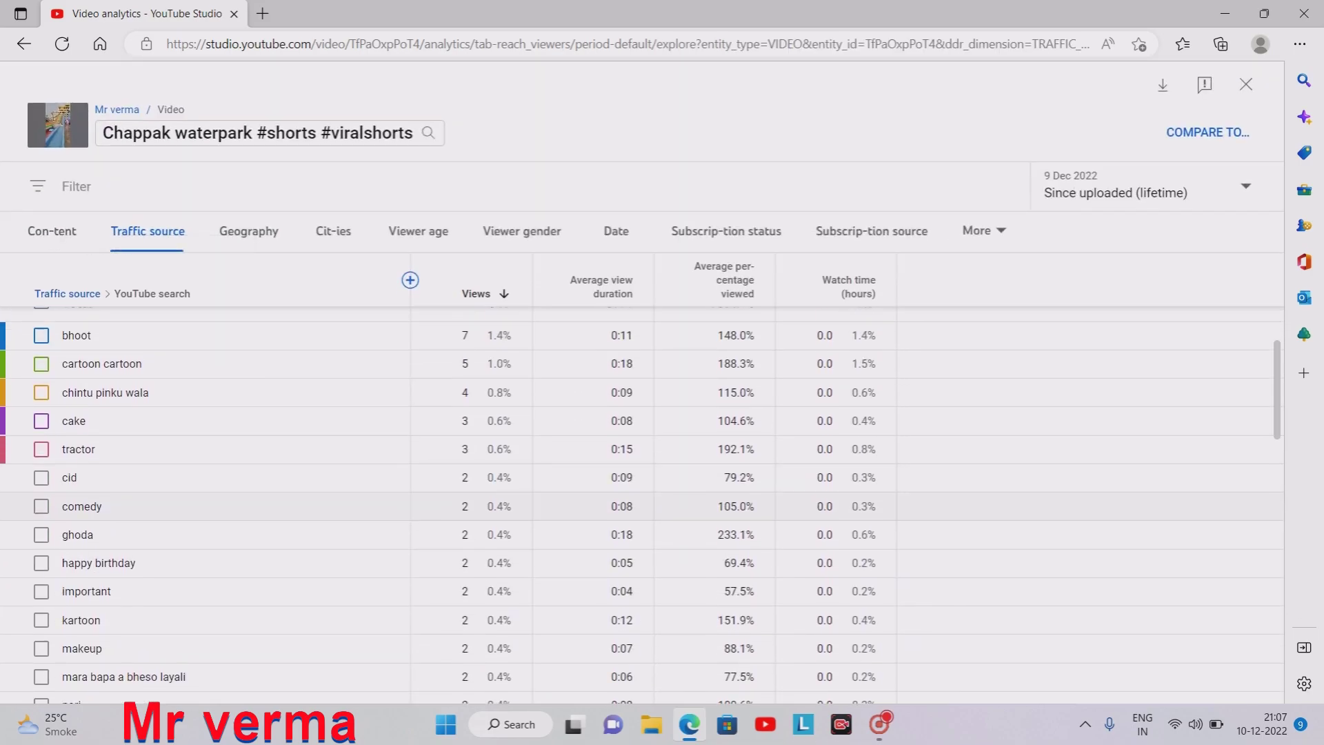
{"action": "scroll", "coordinate": [641, 504], "scroll_direction": "down", "scroll_amount": 4}
{"action": "key", "text": "Home"}
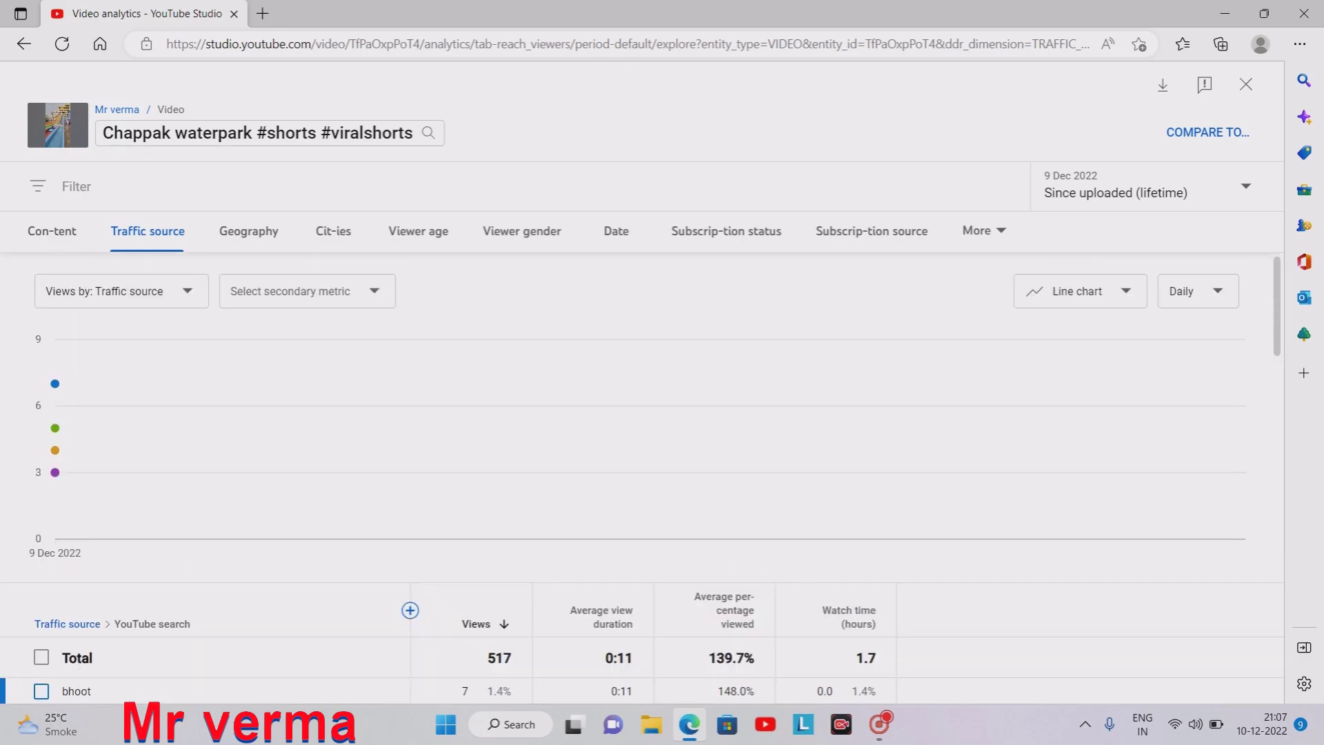
- Leave the search terms report, open the Short's video details and review the hashtags and search keywords in its description
{"action": "left_click", "coordinate": [24, 44]}
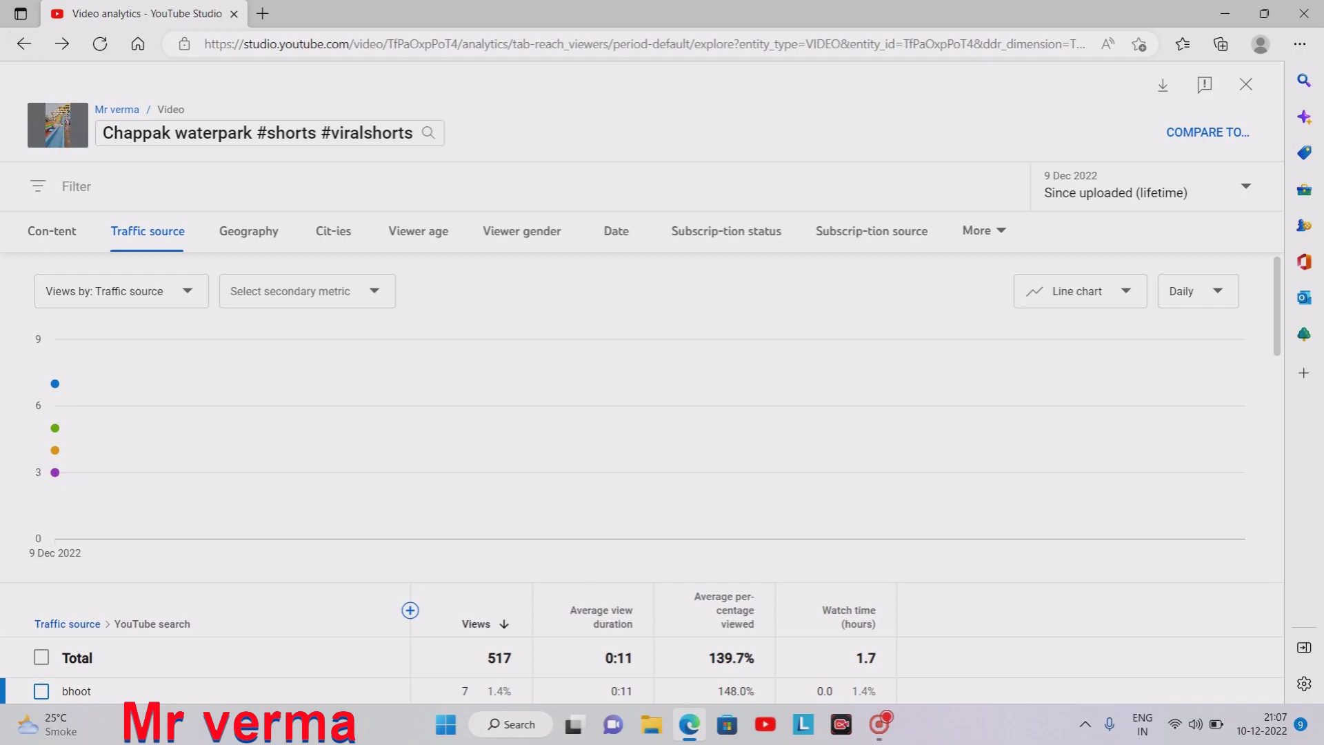
{"action": "left_click", "coordinate": [51, 231]}
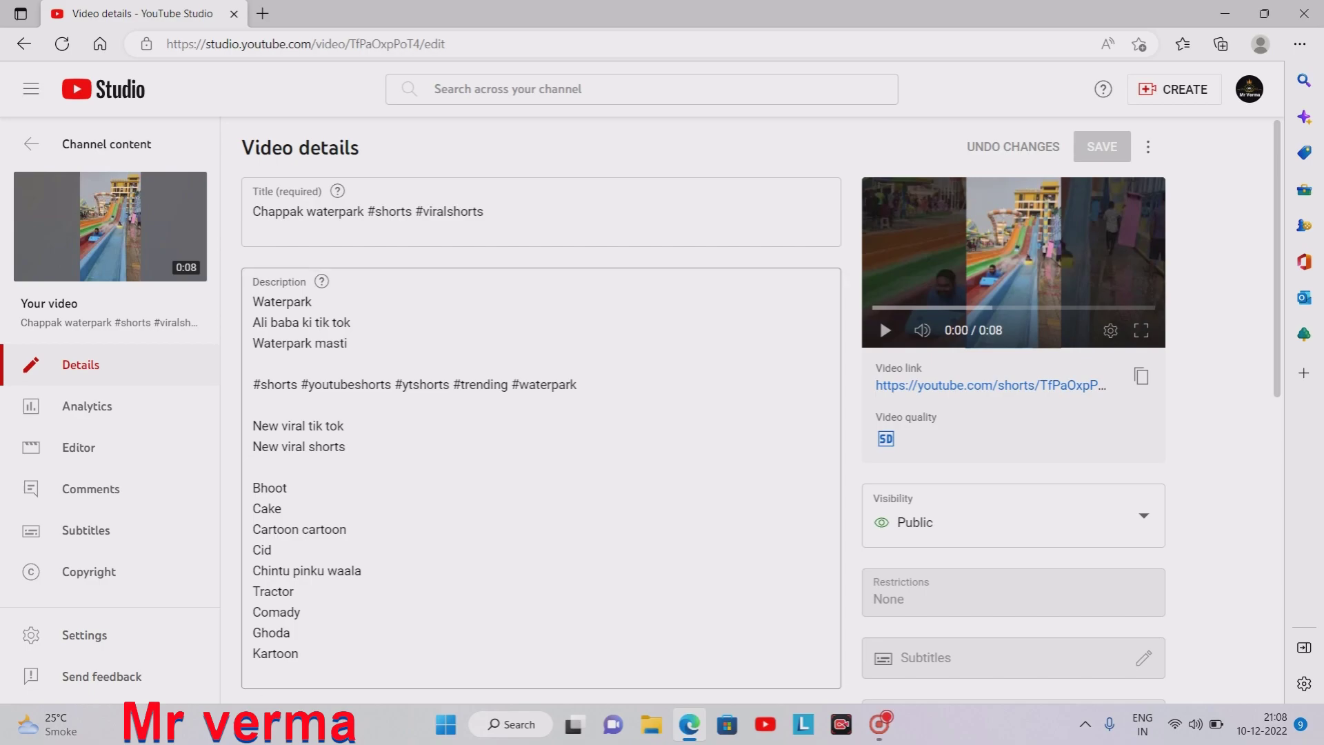
{"action": "scroll", "coordinate": [879, 317], "scroll_direction": "down", "scroll_amount": 3}
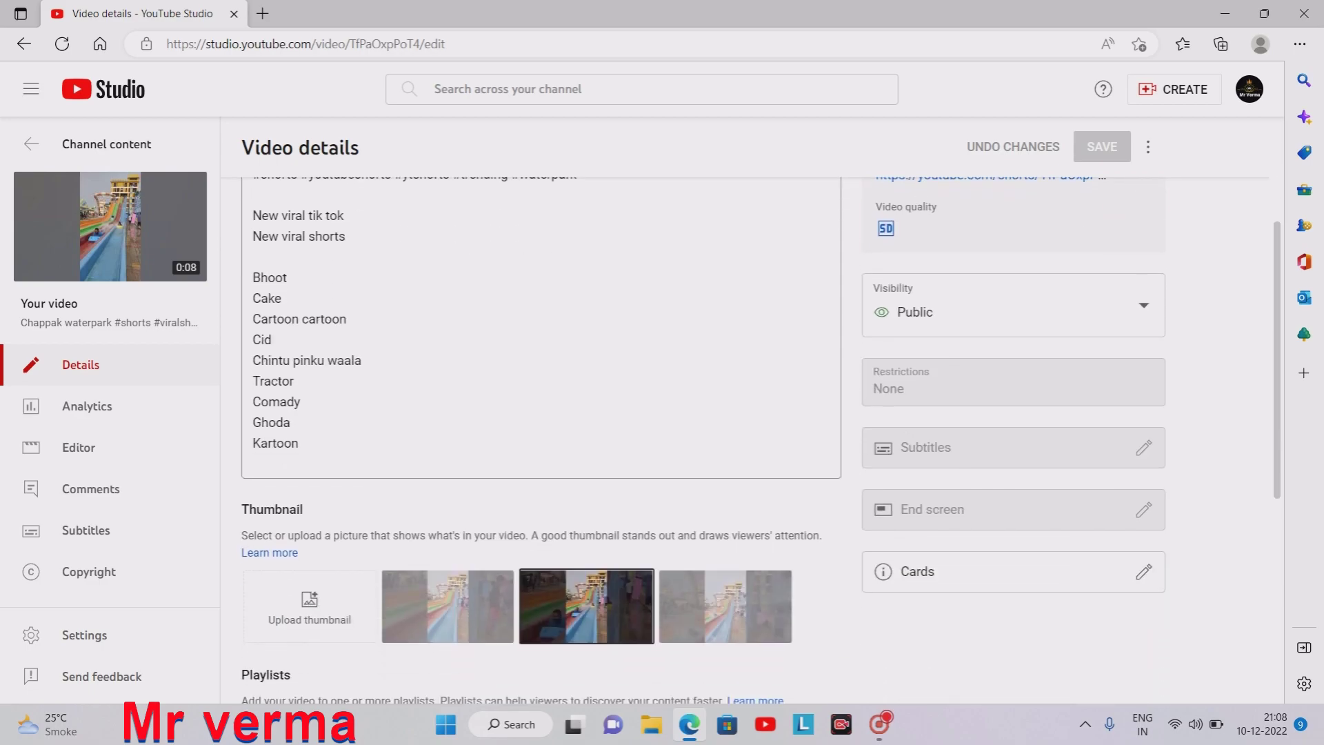
{"action": "scroll", "coordinate": [759, 441], "scroll_direction": "up", "scroll_amount": 1}
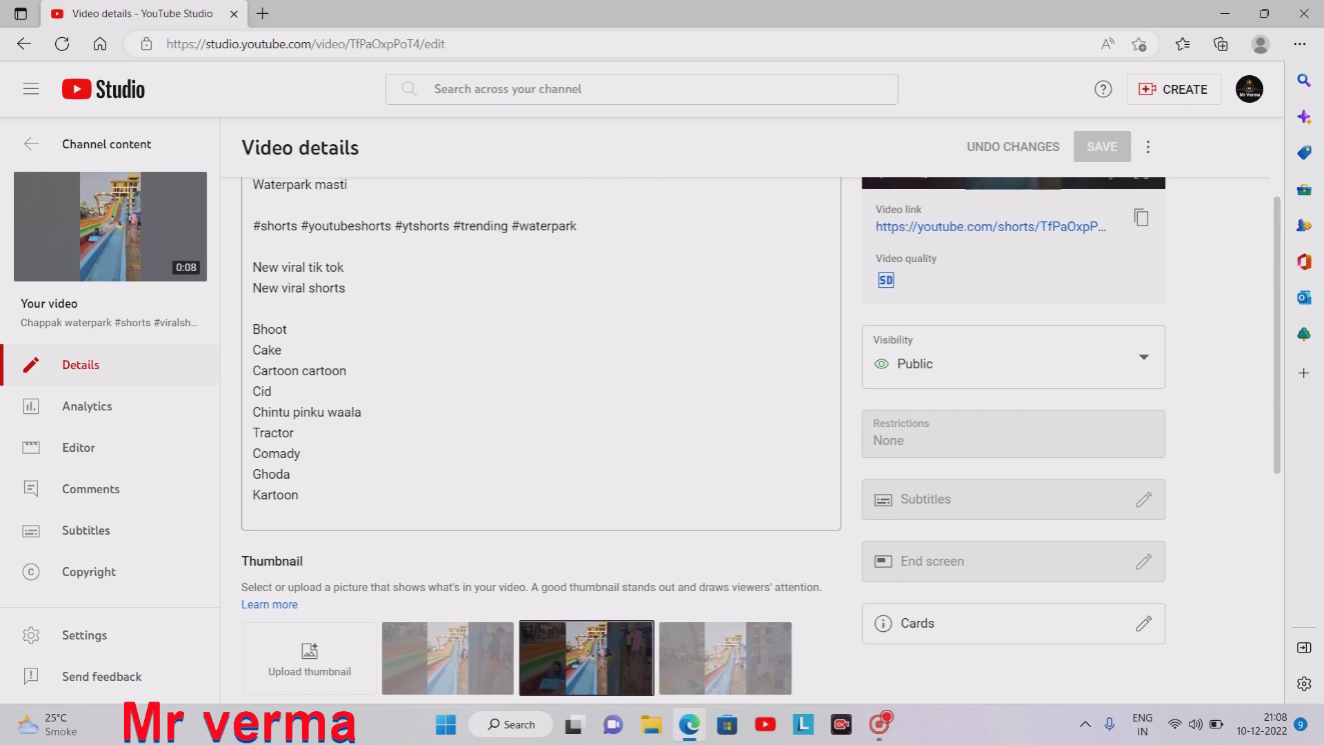
{"action": "scroll", "coordinate": [879, 317], "scroll_direction": "up", "scroll_amount": 2}
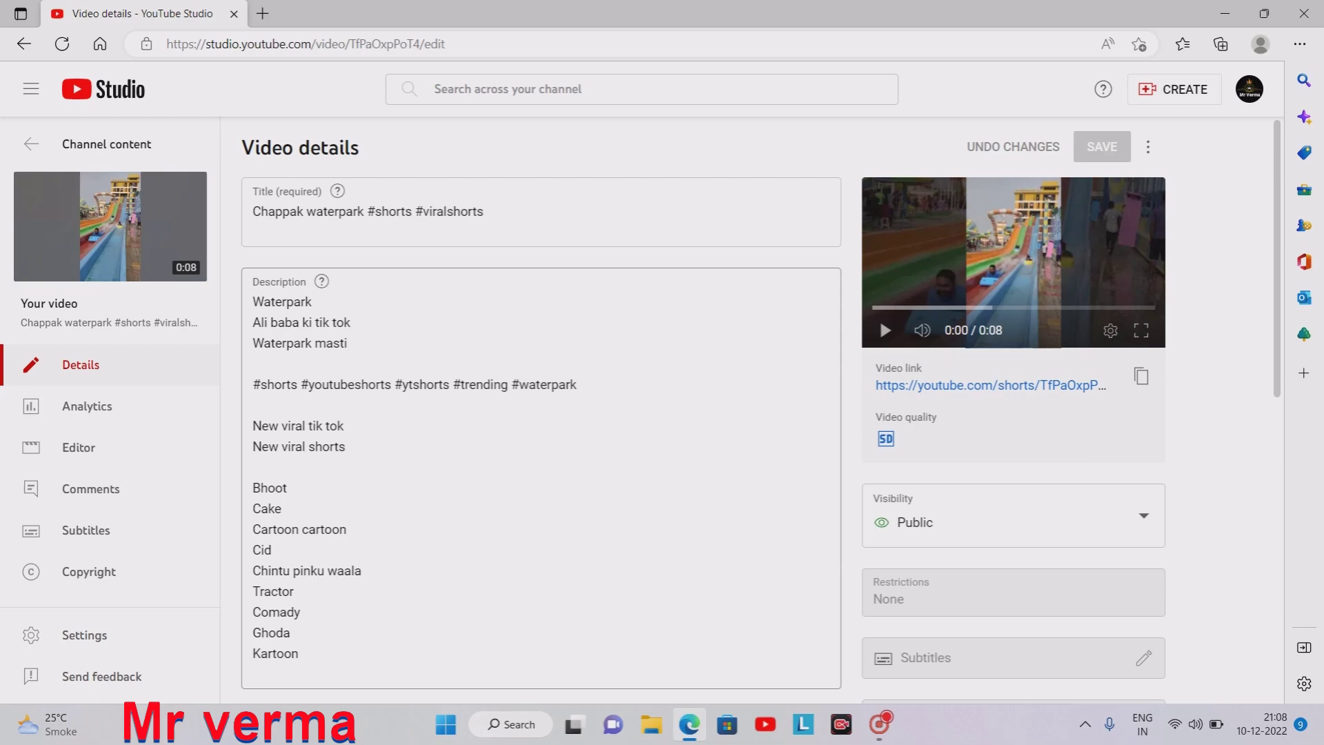
- Review the Short's thumbnail, playlist and audience settings, then return to the channel content list
{"action": "scroll", "coordinate": [880, 317], "scroll_direction": "down", "scroll_amount": 5}
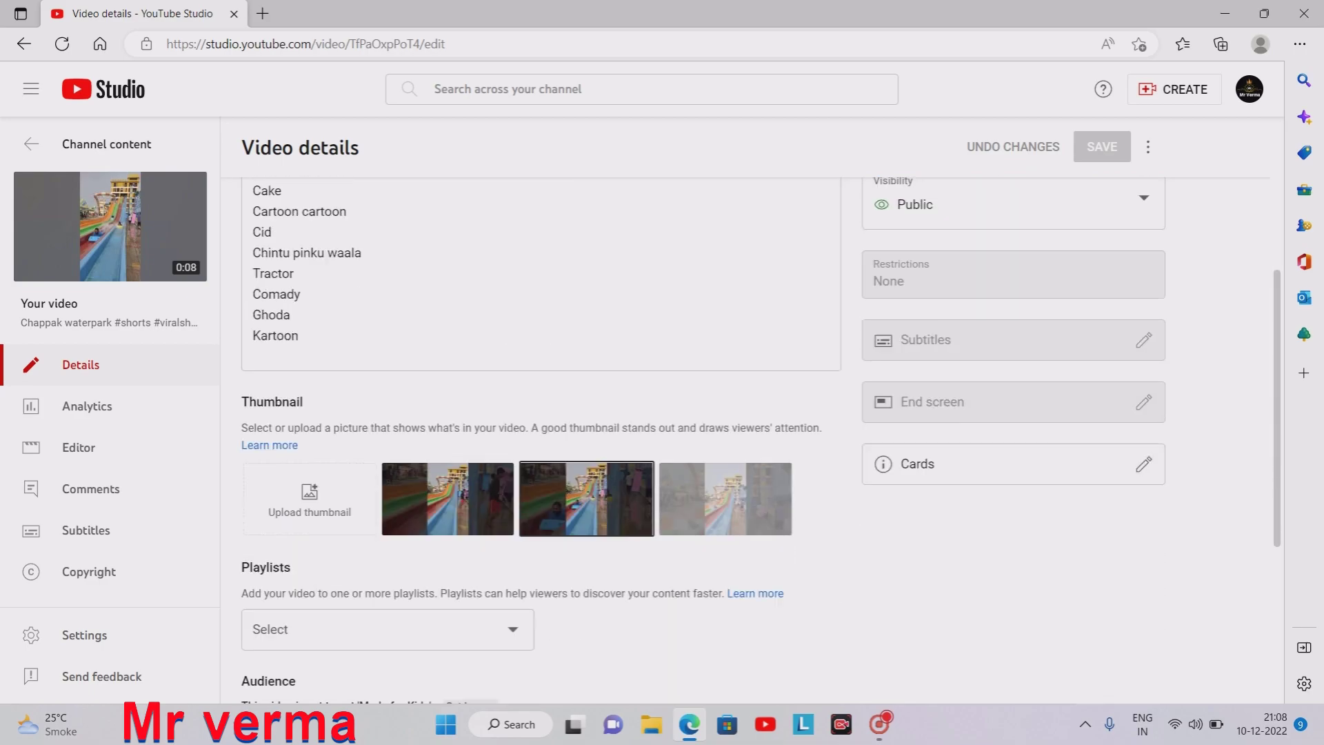
{"action": "scroll", "coordinate": [760, 440], "scroll_direction": "down", "scroll_amount": 3}
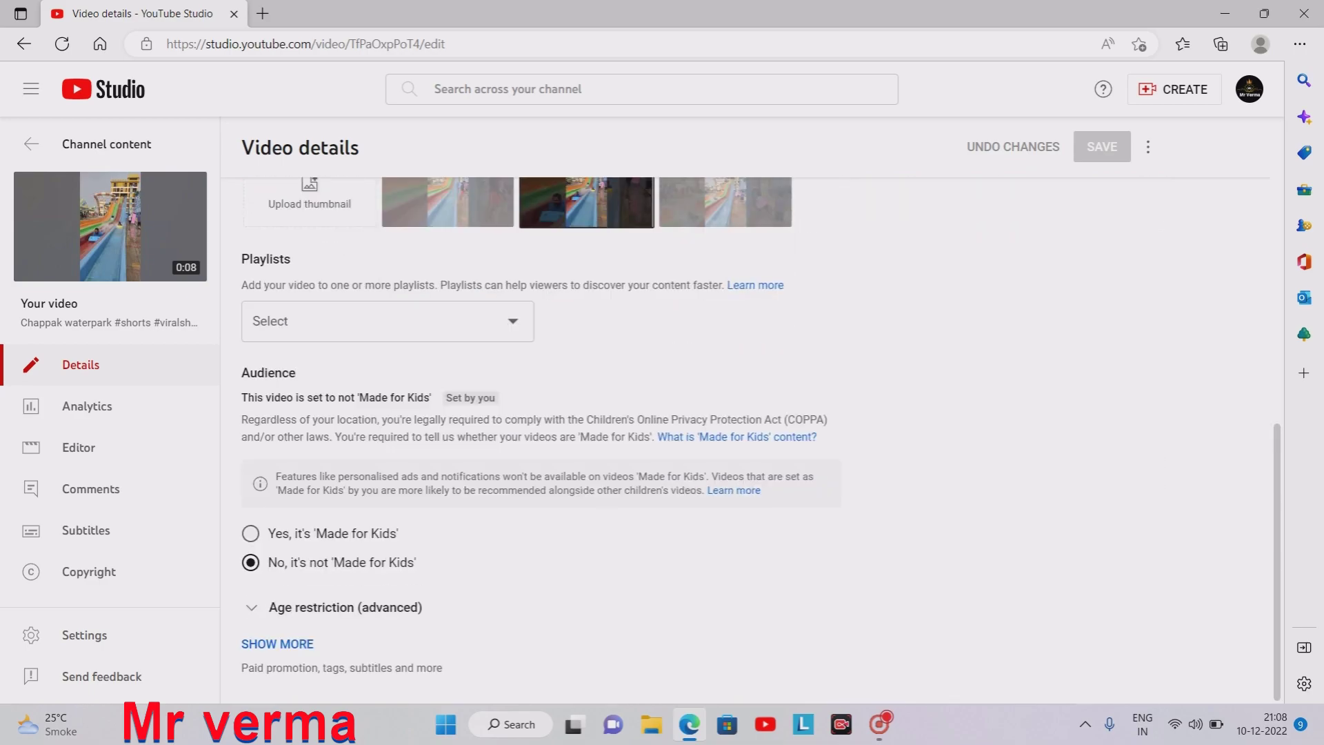
{"action": "scroll", "coordinate": [879, 317], "scroll_direction": "up", "scroll_amount": 9}
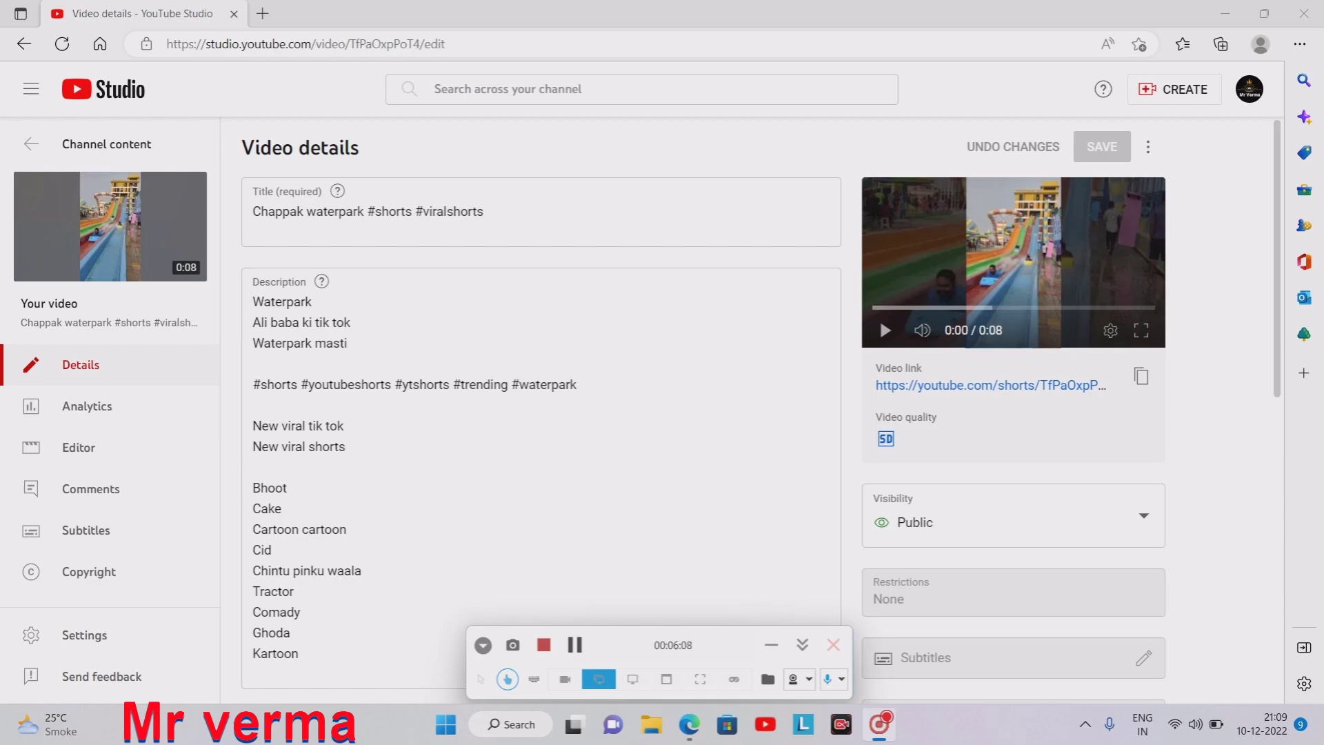
{"action": "key", "text": "alt+Left"}
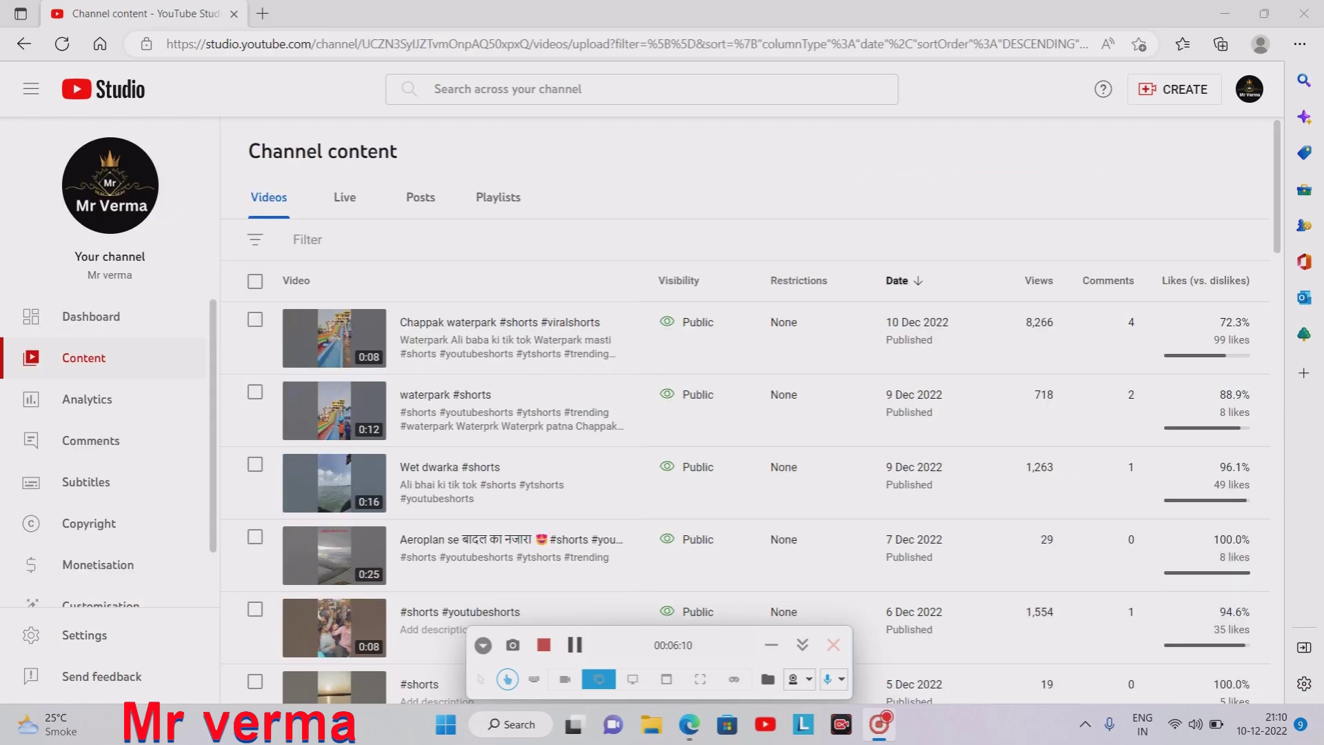